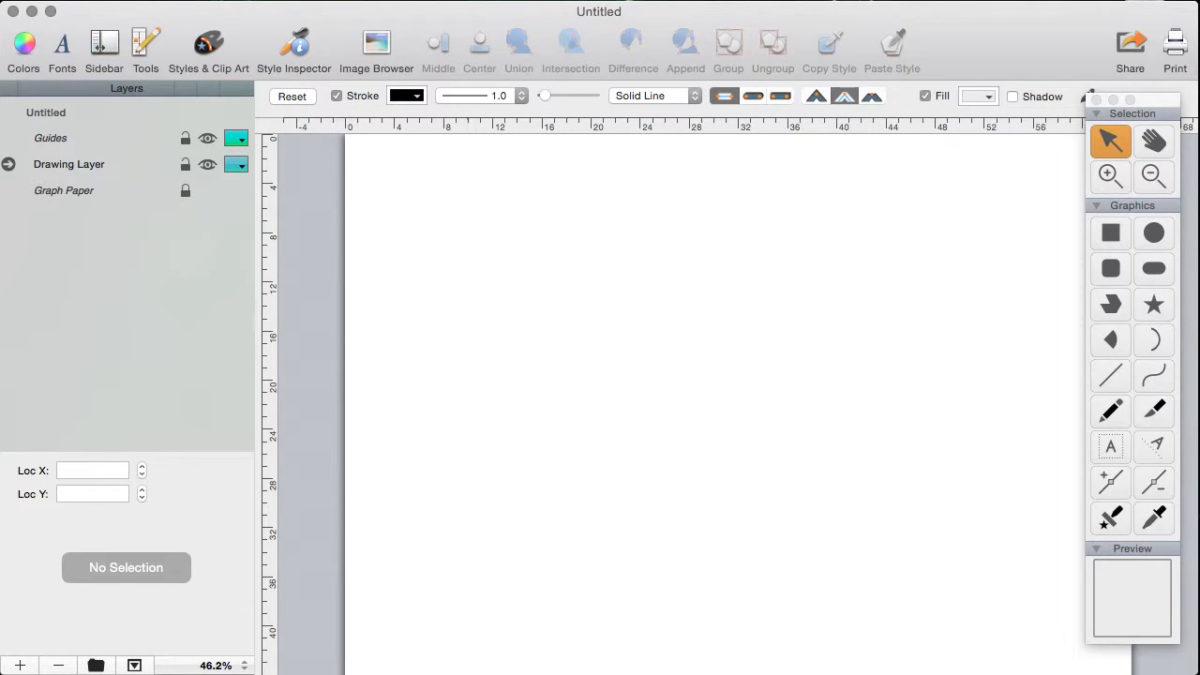
Create a new document from the App Icon 512x512 template in iOS Graphics and enlarge its window.
click(137, 0)
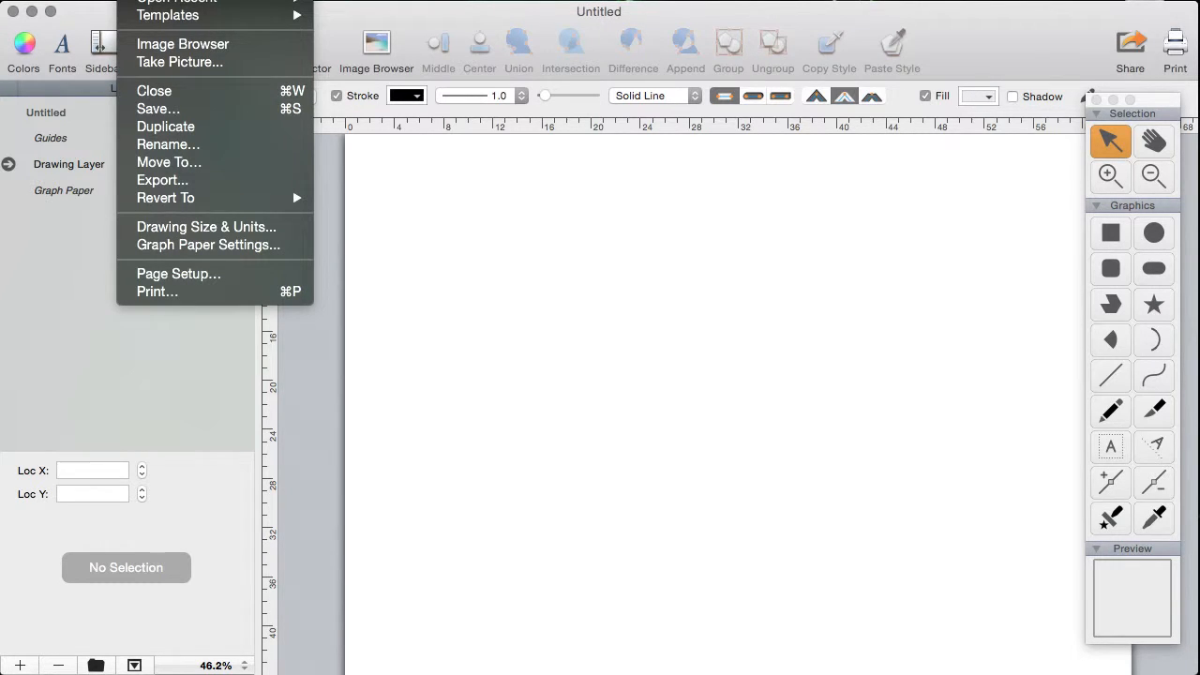
mouse_move(150, 18)
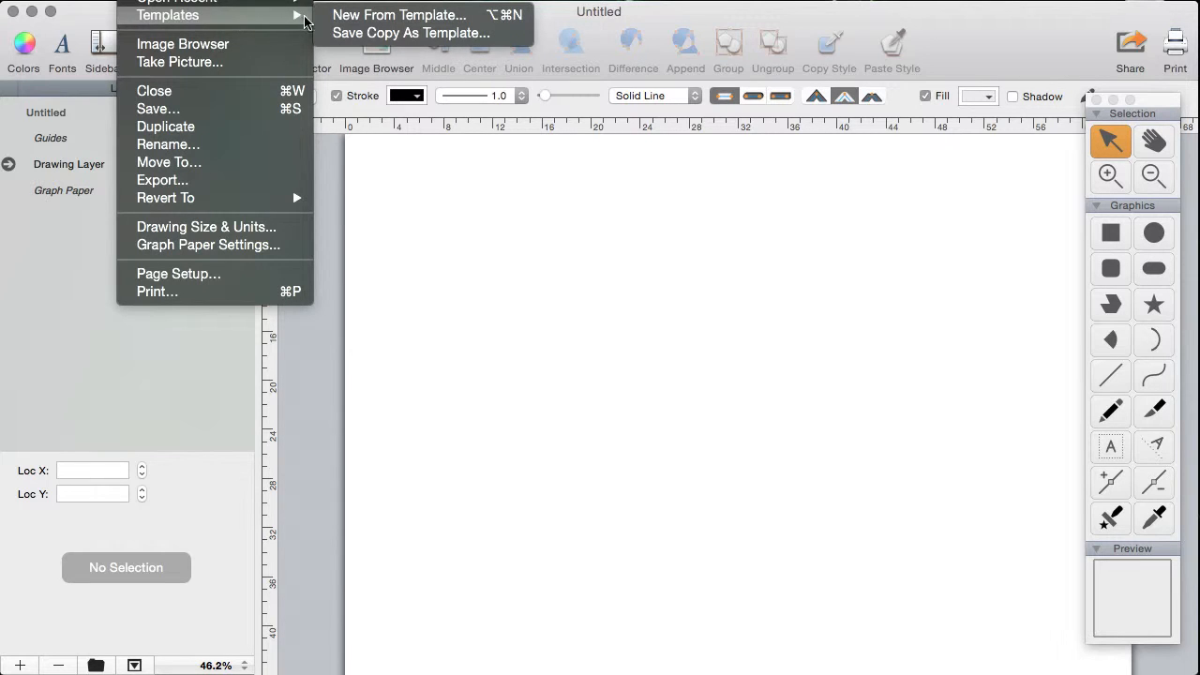
click(342, 19)
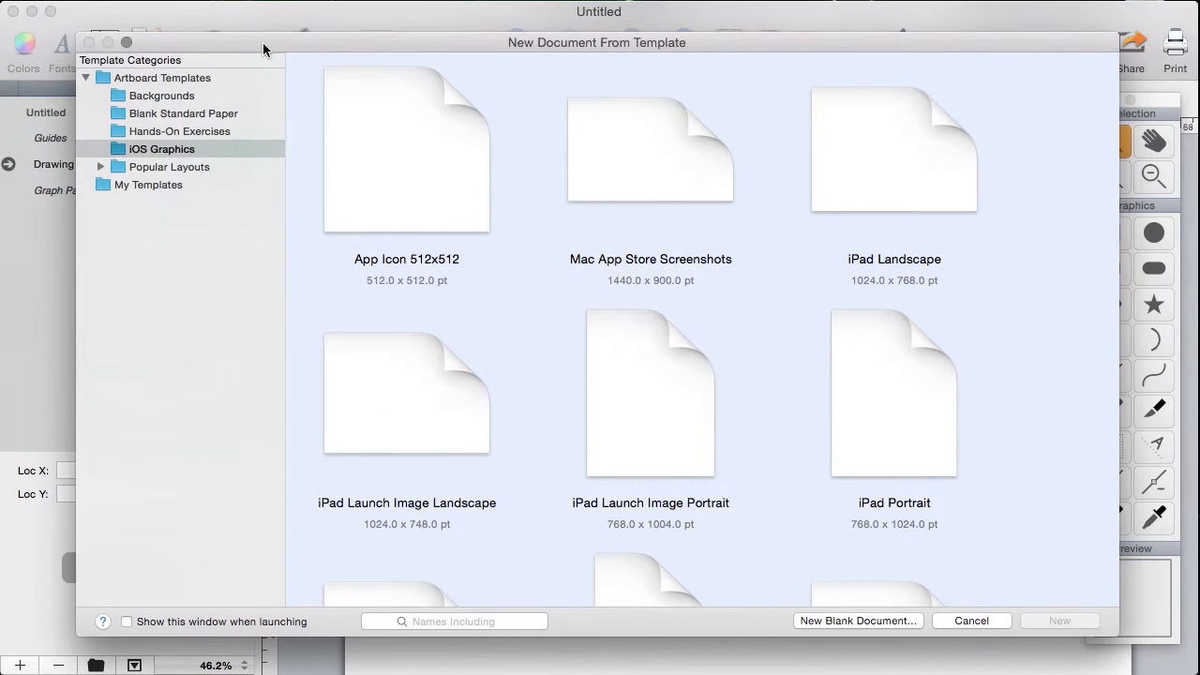
click(179, 155)
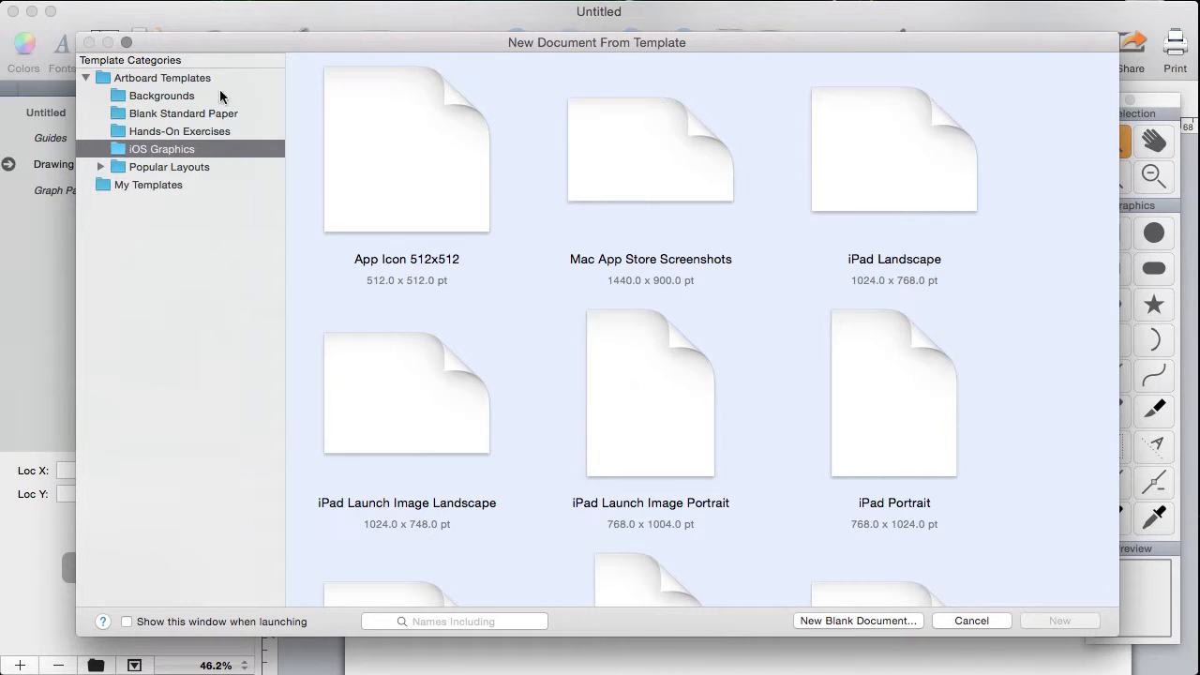
click(442, 148)
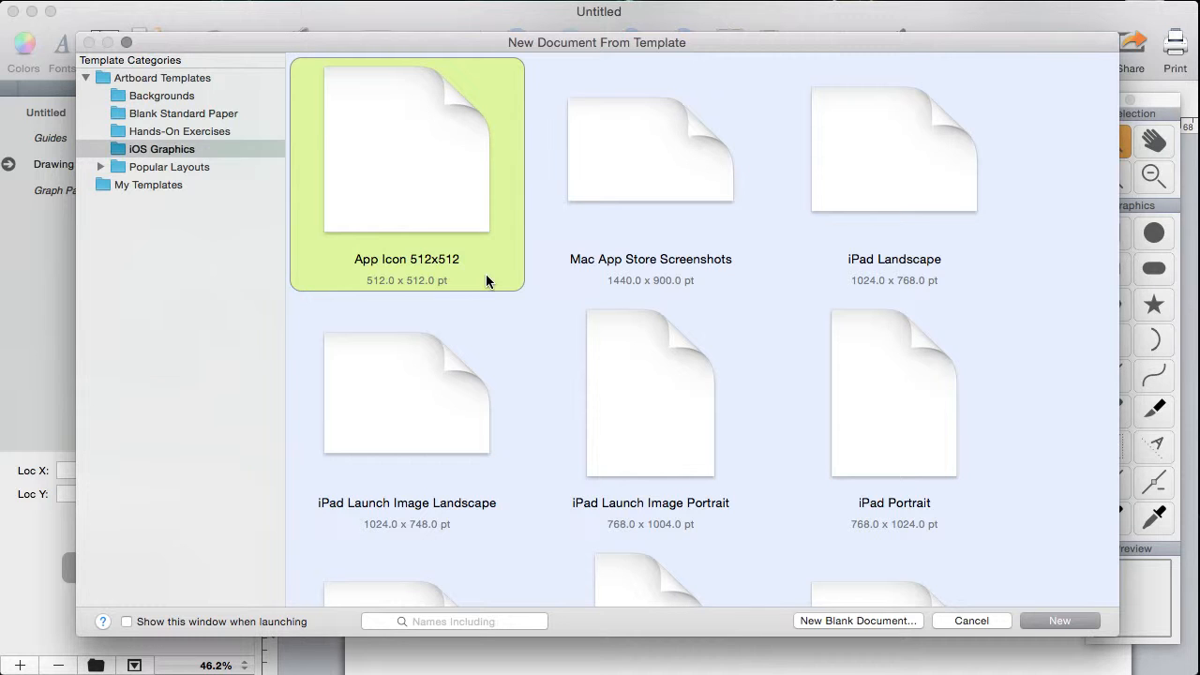
click(1059, 620)
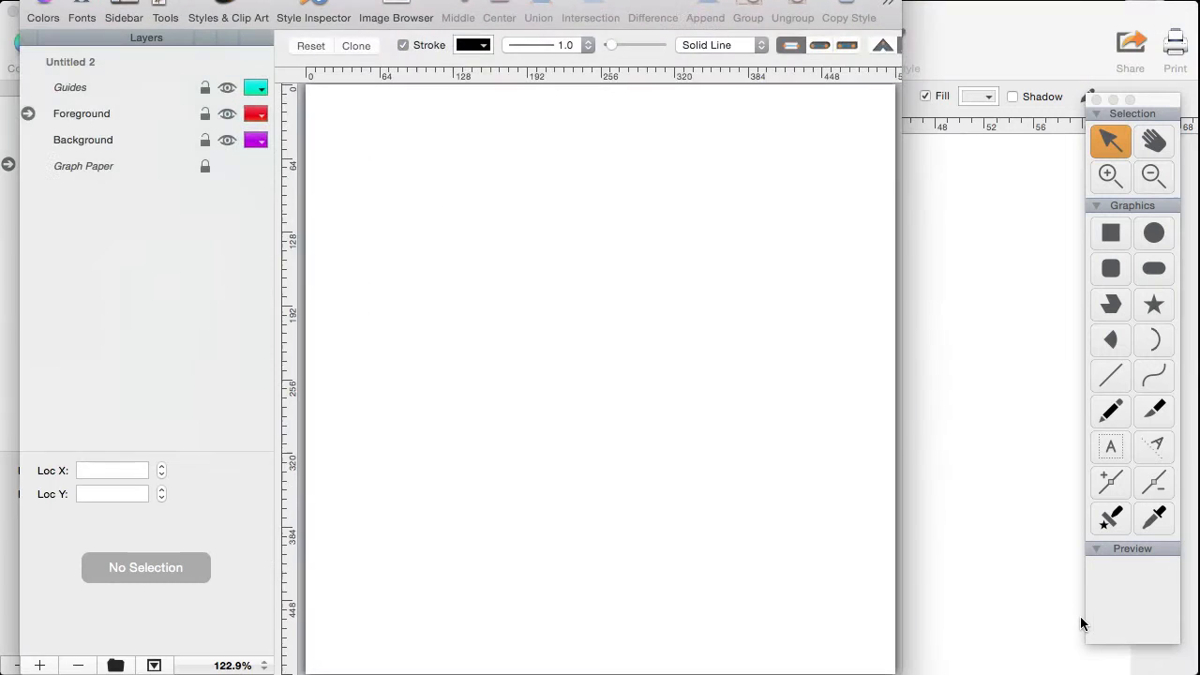
double_click(677, 2)
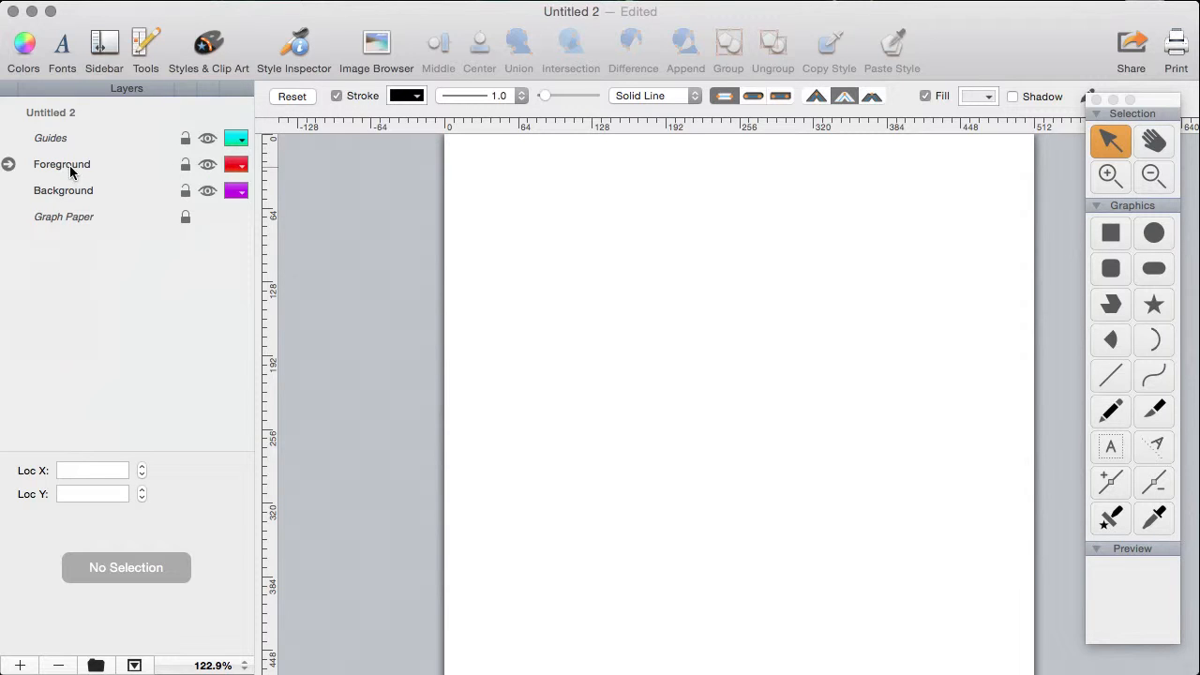
Make the Background layer the active layer instead of Foreground.
click(82, 192)
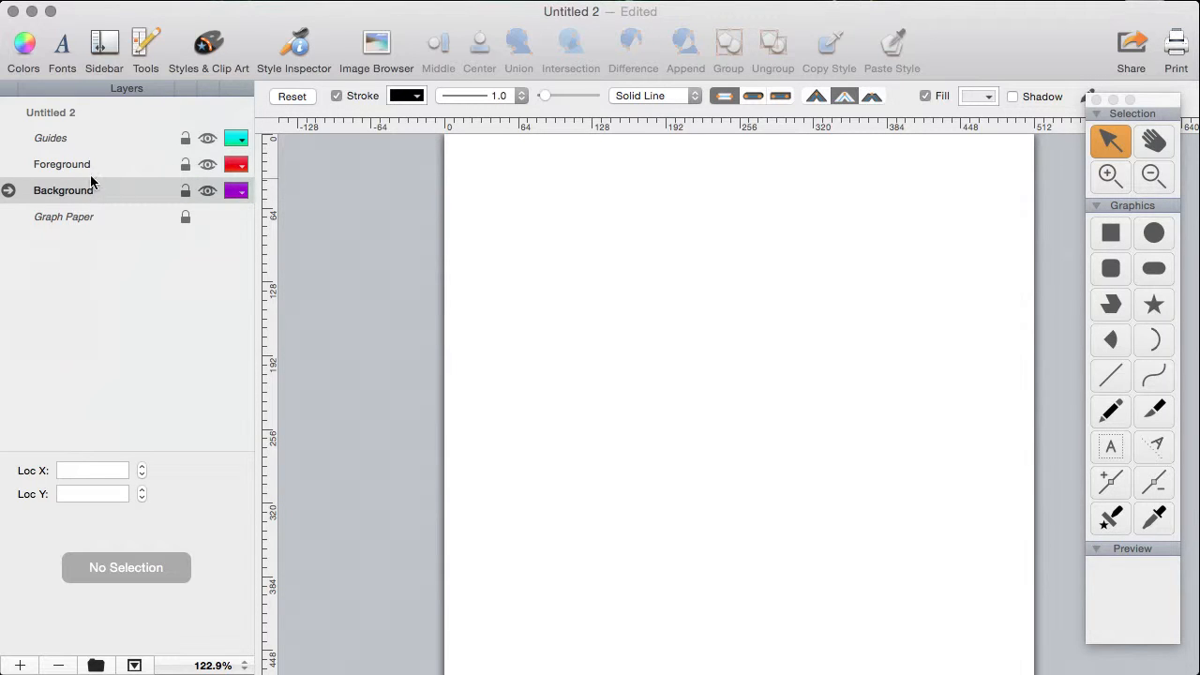
click(96, 167)
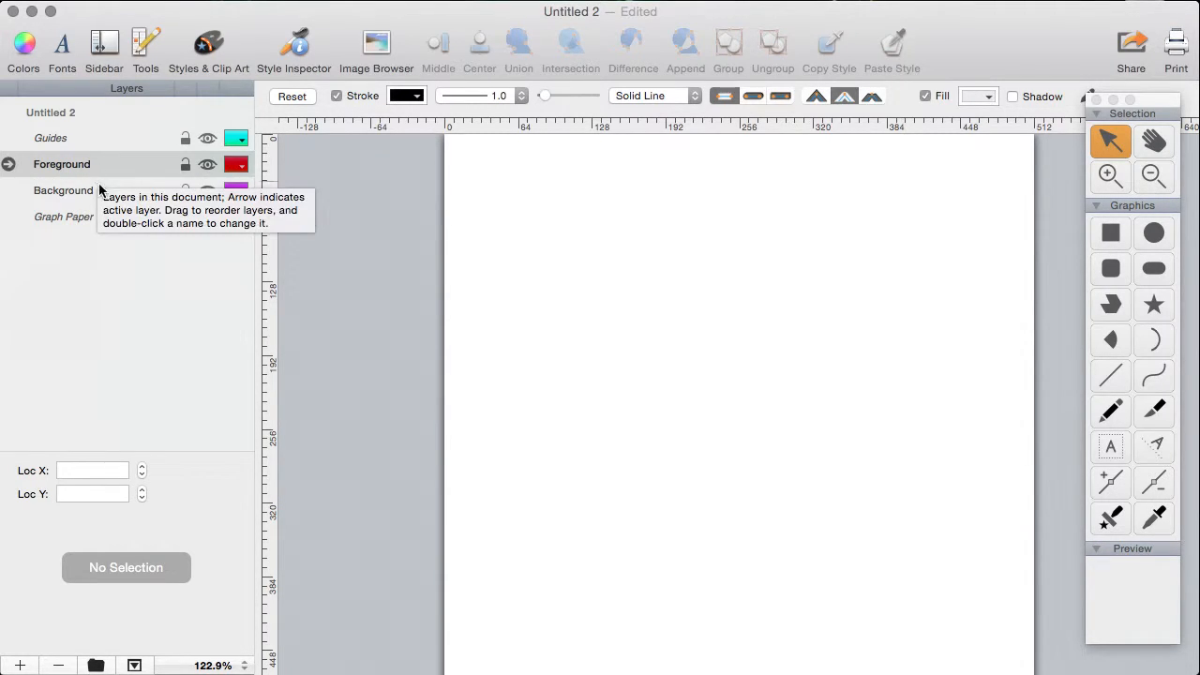
click(80, 192)
click(88, 159)
click(93, 193)
click(201, 186)
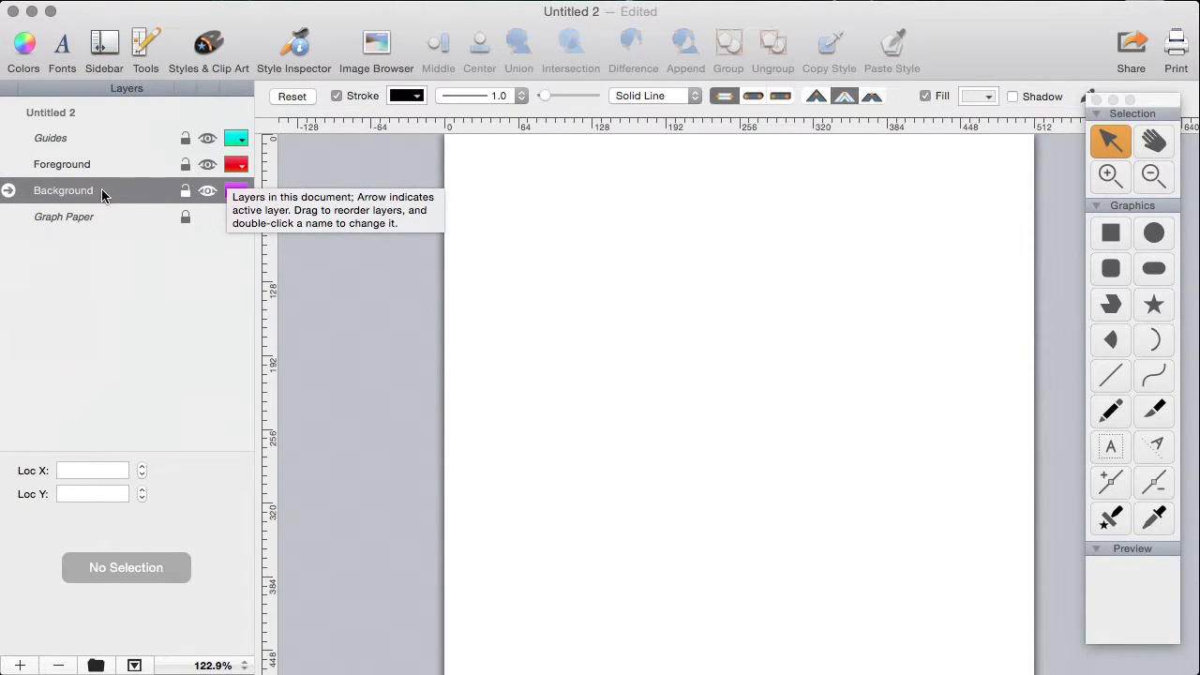
click(701, 350)
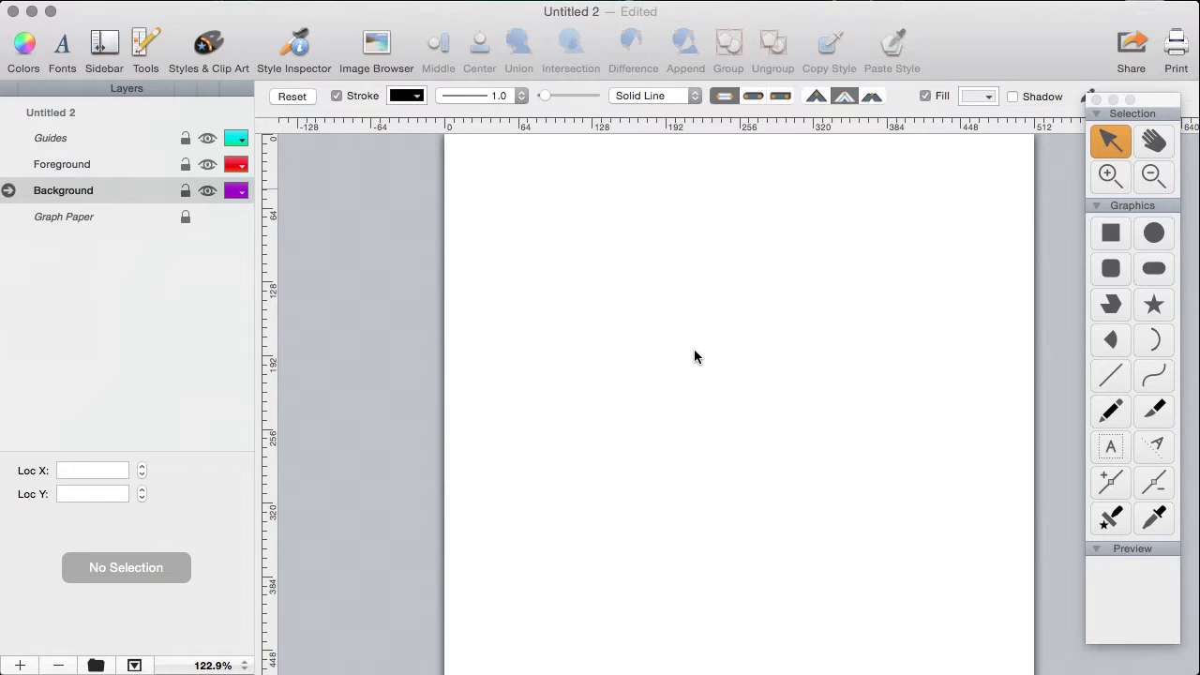
click(120, 191)
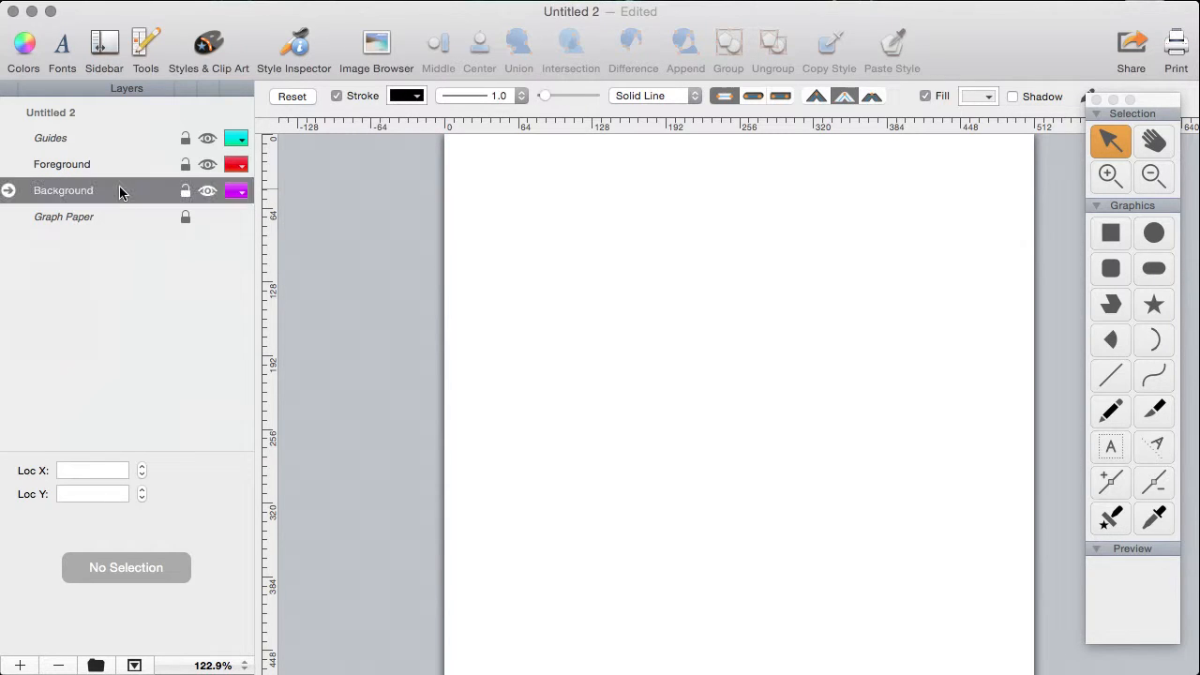
click(712, 344)
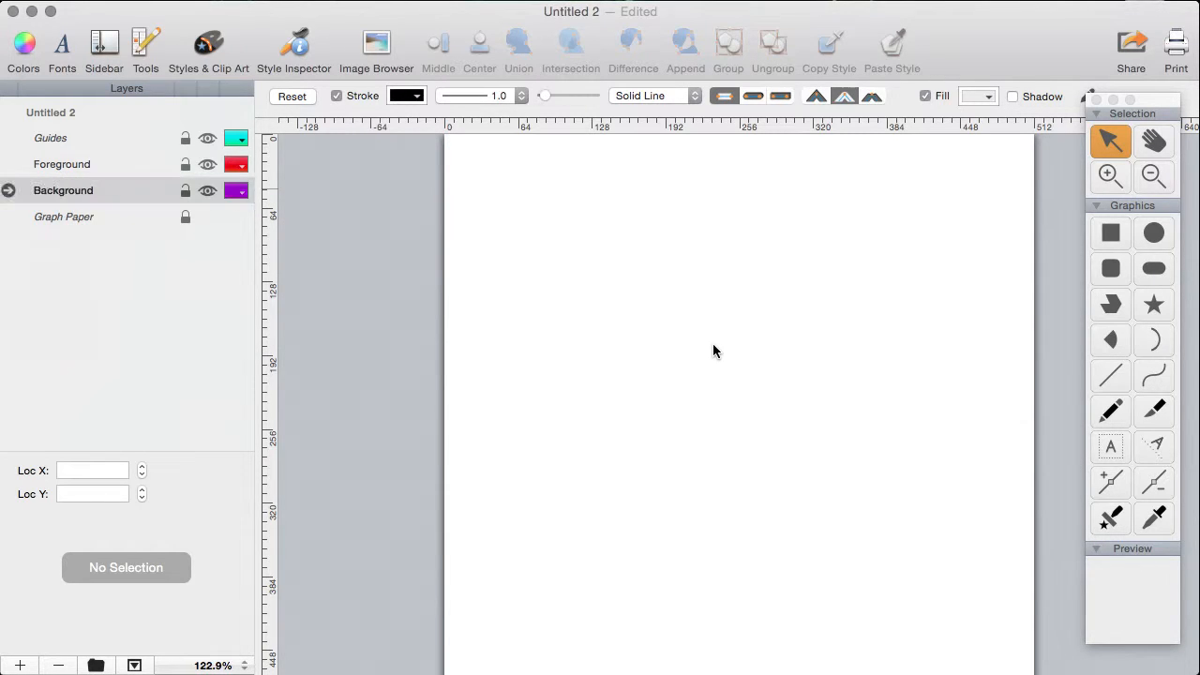
Draw a rectangle about 490 by 499 pt over most of the page and fit the drawing in the window.
click(1110, 235)
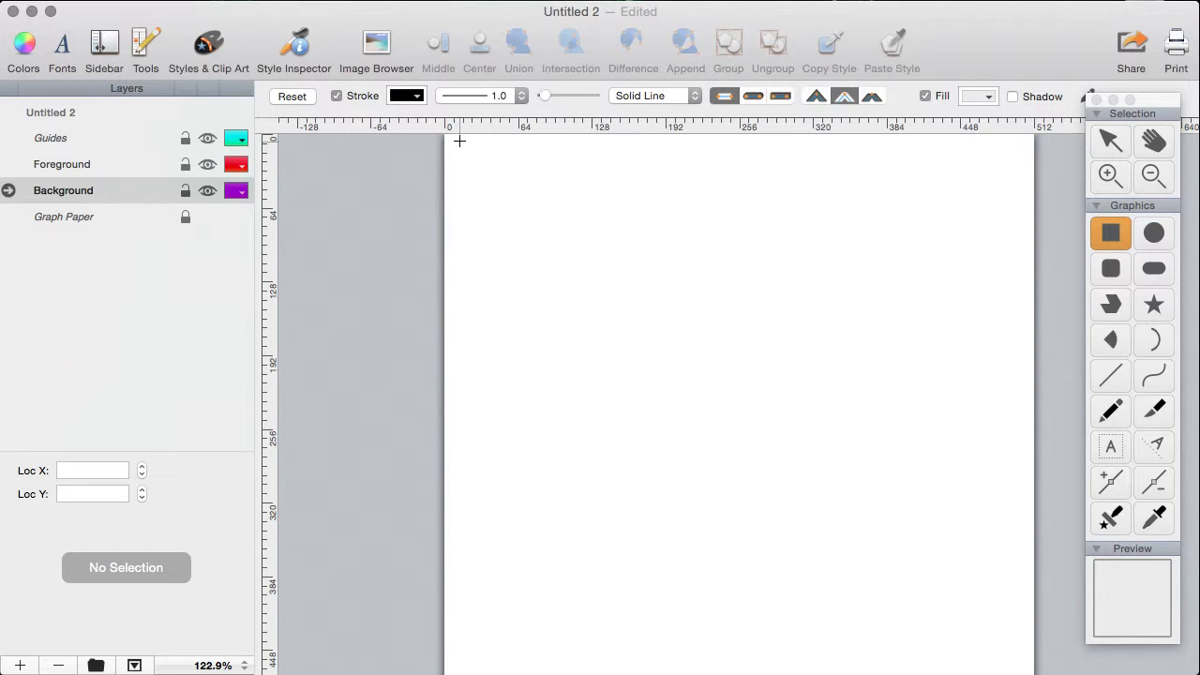
drag(454, 139, 1020, 664)
click(235, 666)
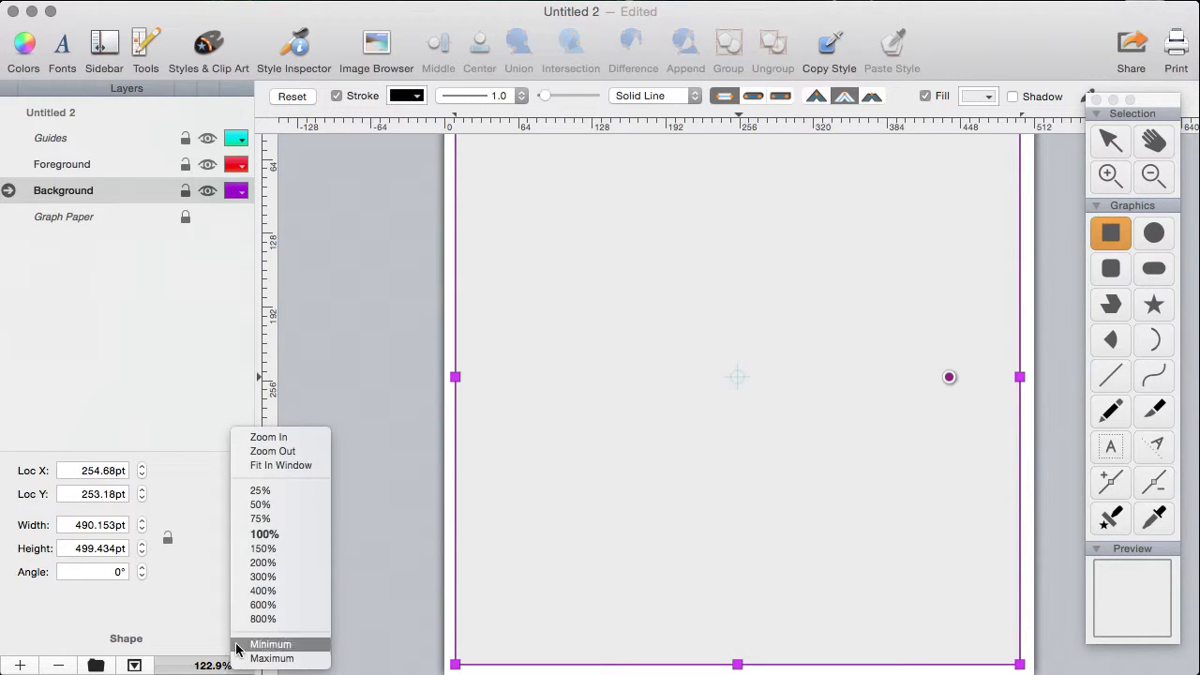
click(302, 465)
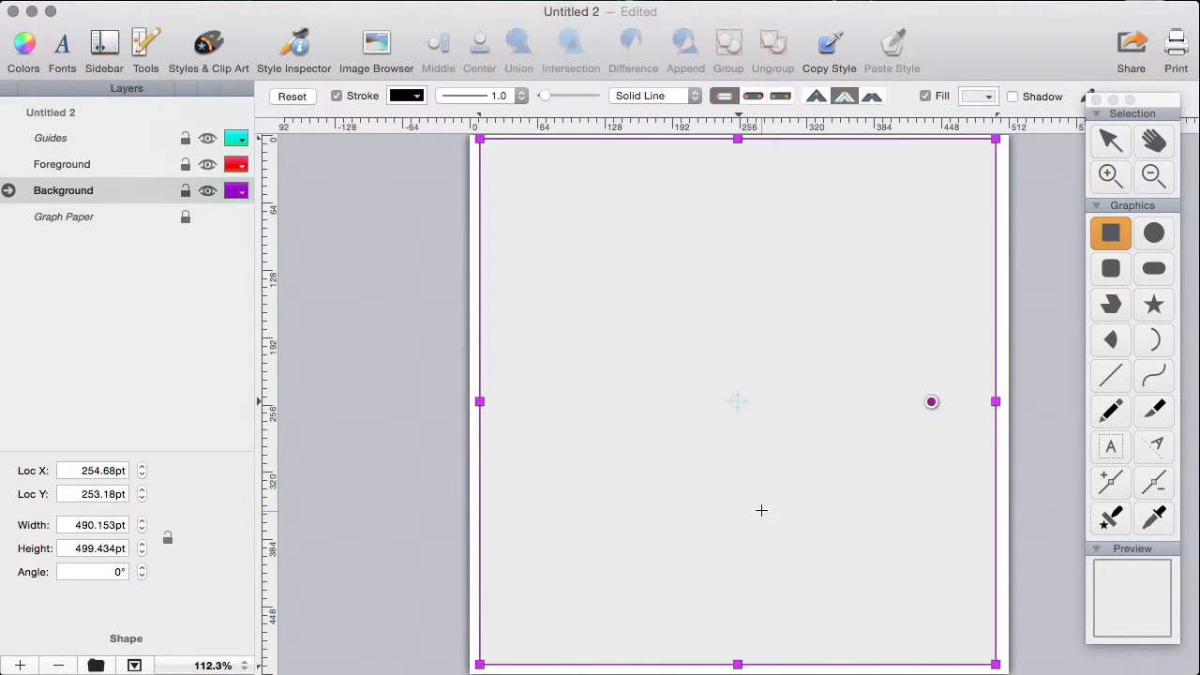
click(1098, 139)
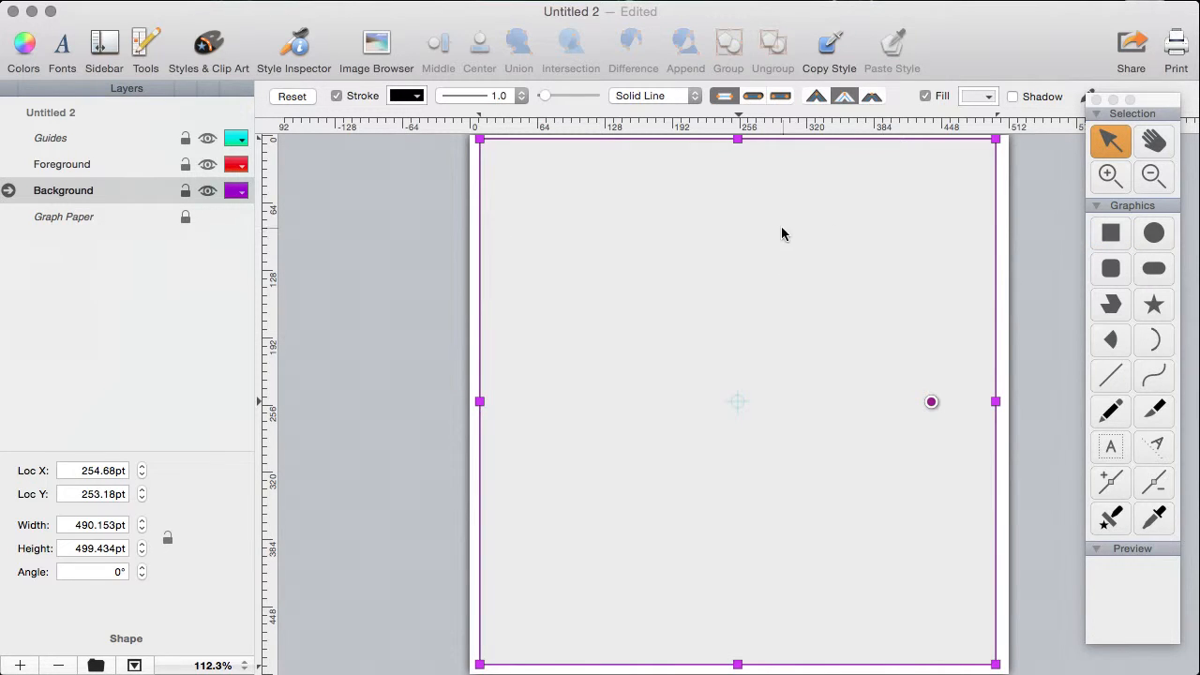
Position the rectangle at X 256 pt and Y 256 pt.
double_click(100, 469)
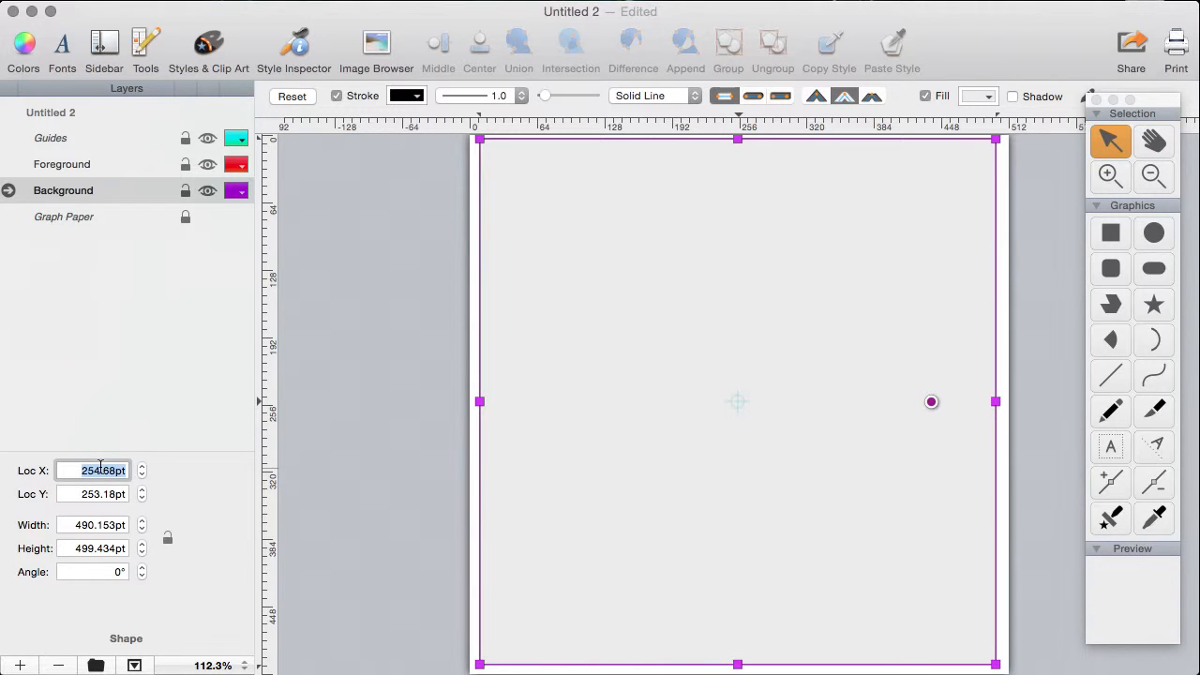
text(256)
key(Tab)
text(256)
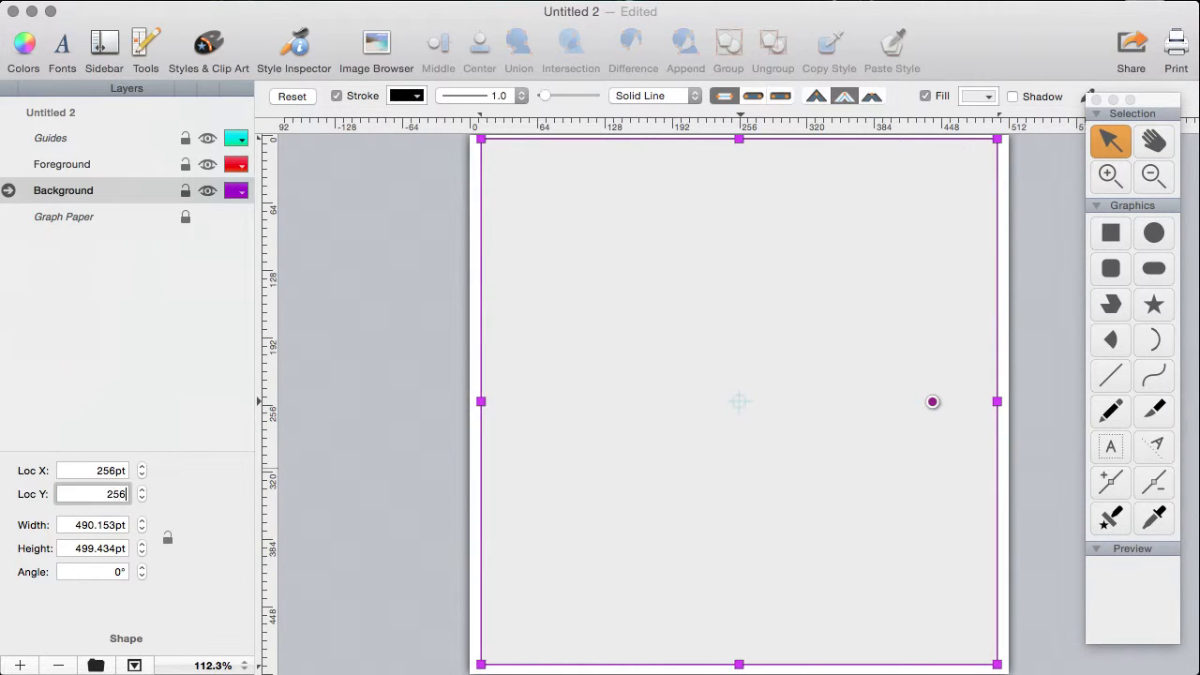
key(Tab)
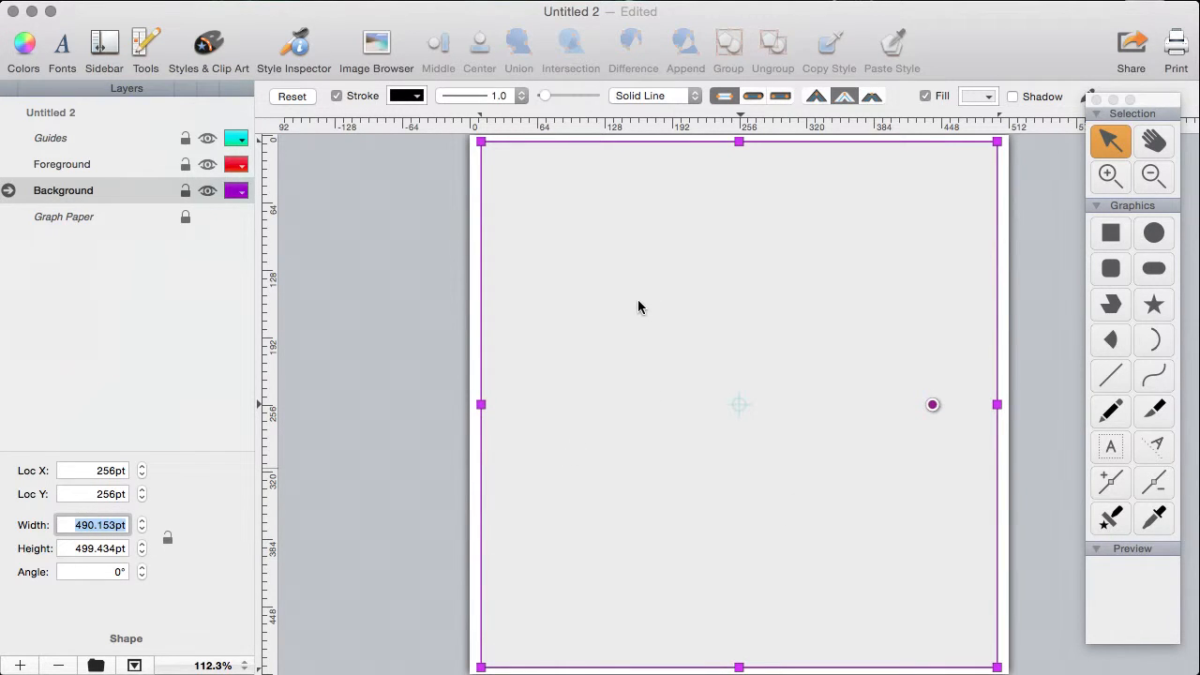
Set the rectangle's width and height to 512 pt each.
text(512)
key(Return)
key(Tab)
text(512)
key(Return)
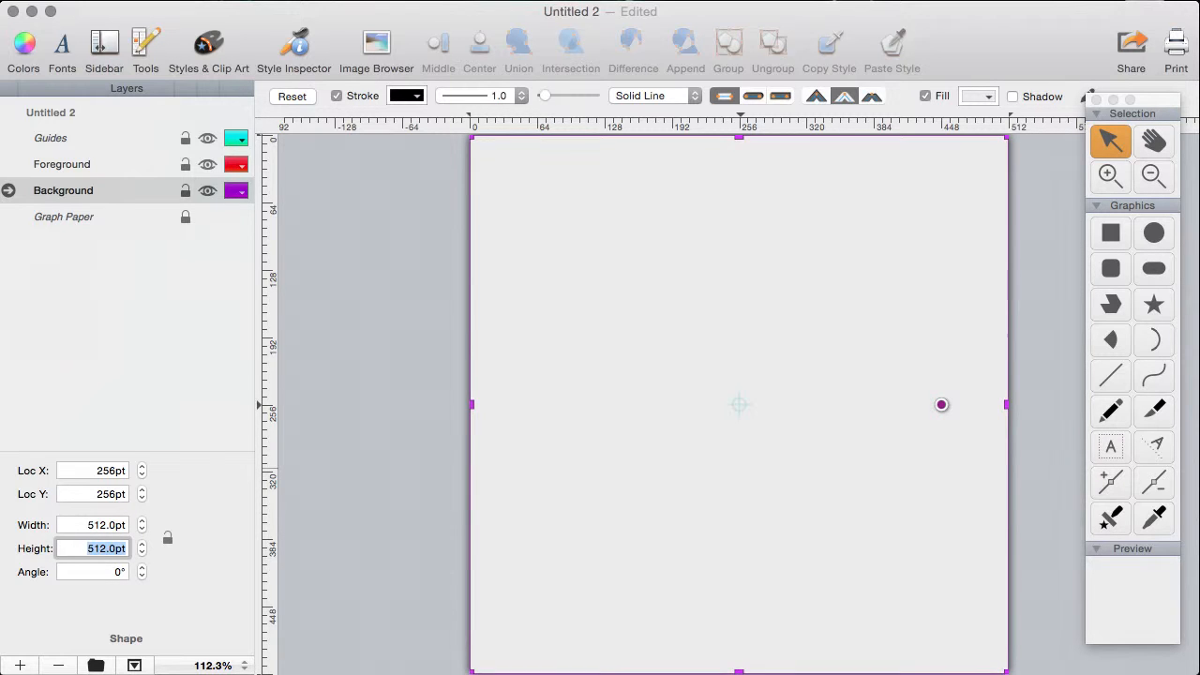
Turn off the rectangle's stroke and add a Gradient Fill component to its style.
click(337, 96)
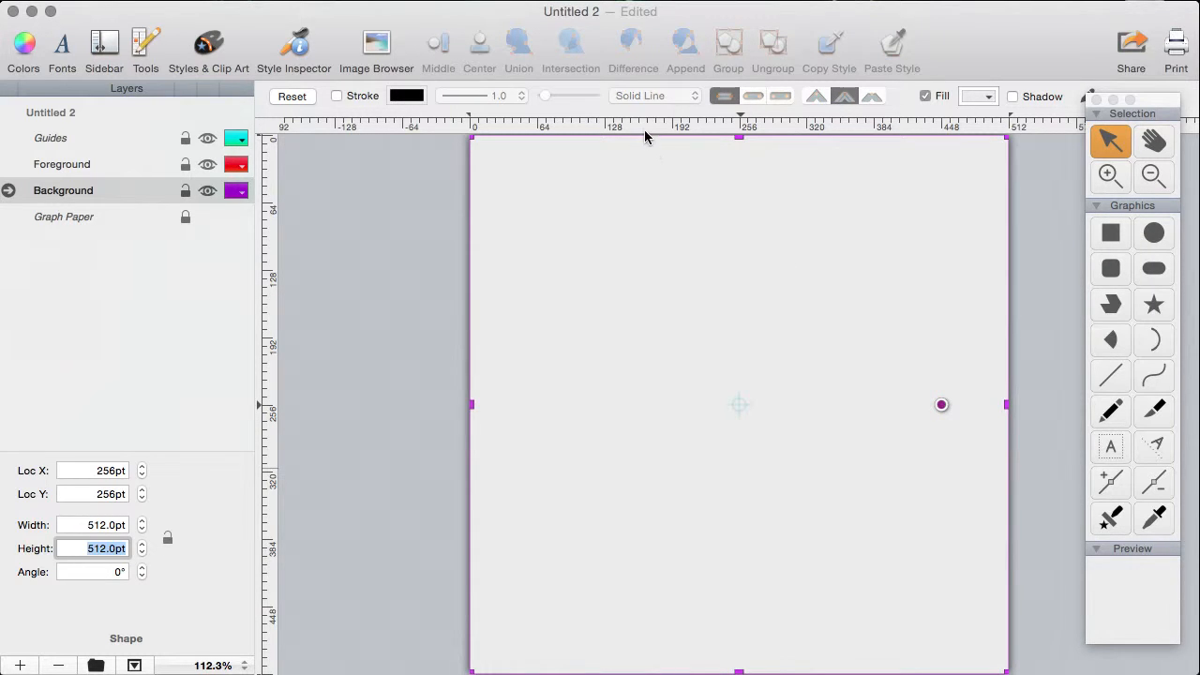
click(302, 62)
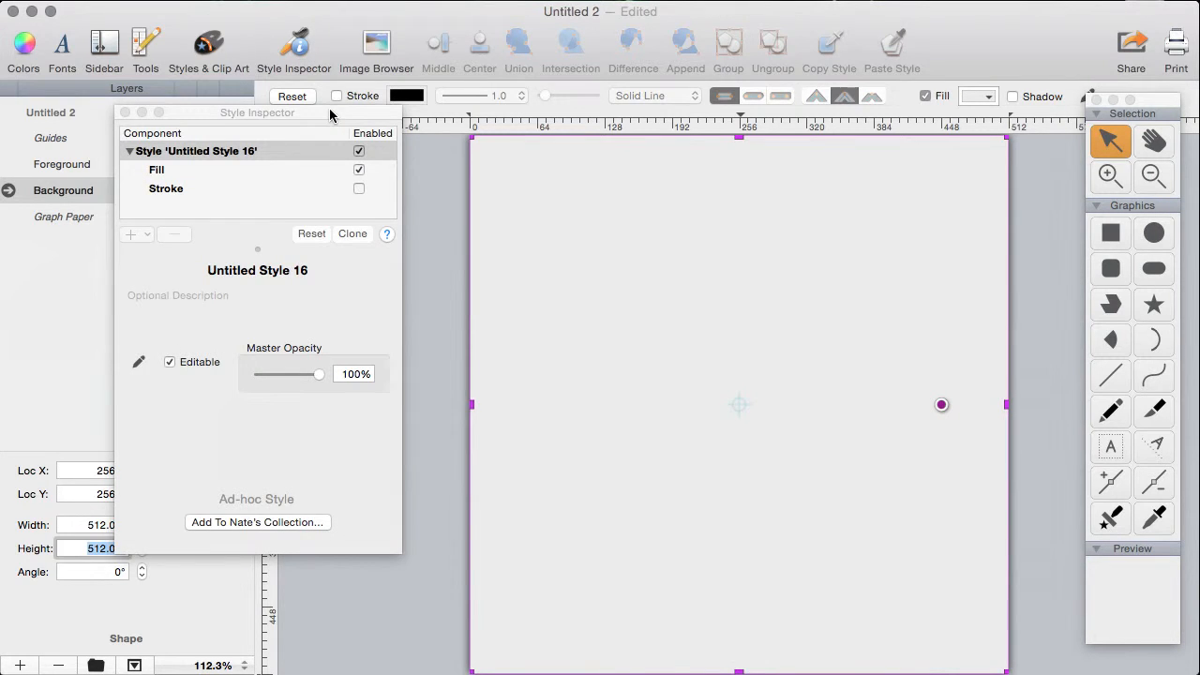
drag(329, 108, 548, 157)
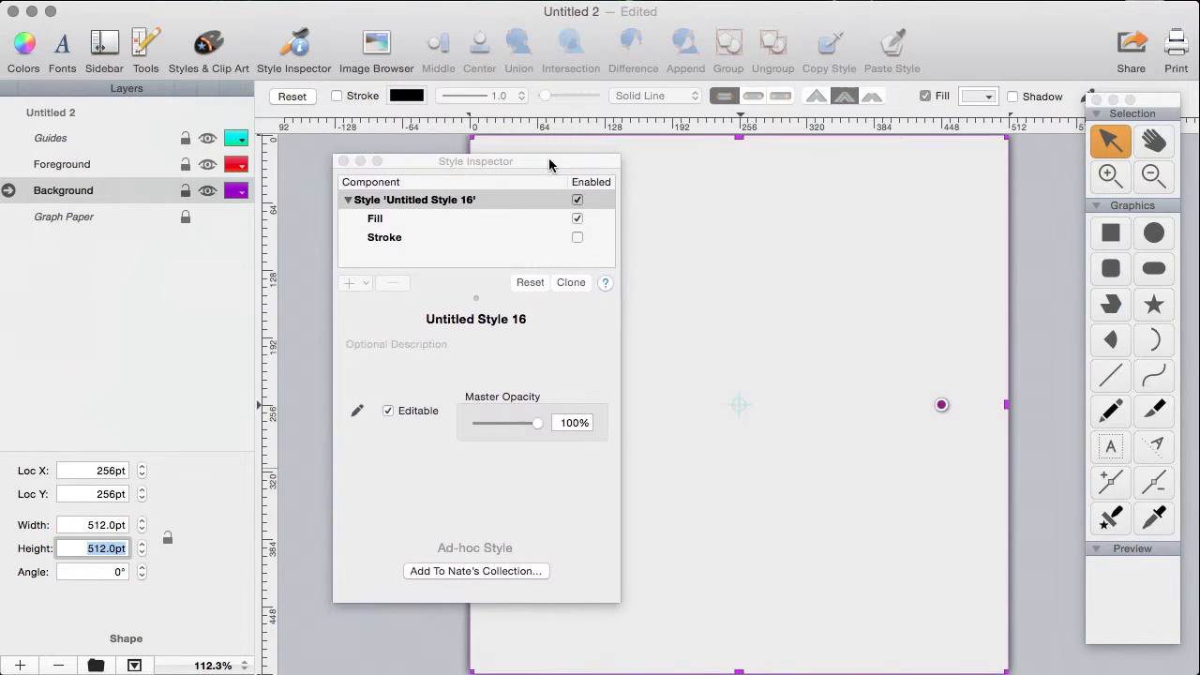
click(406, 165)
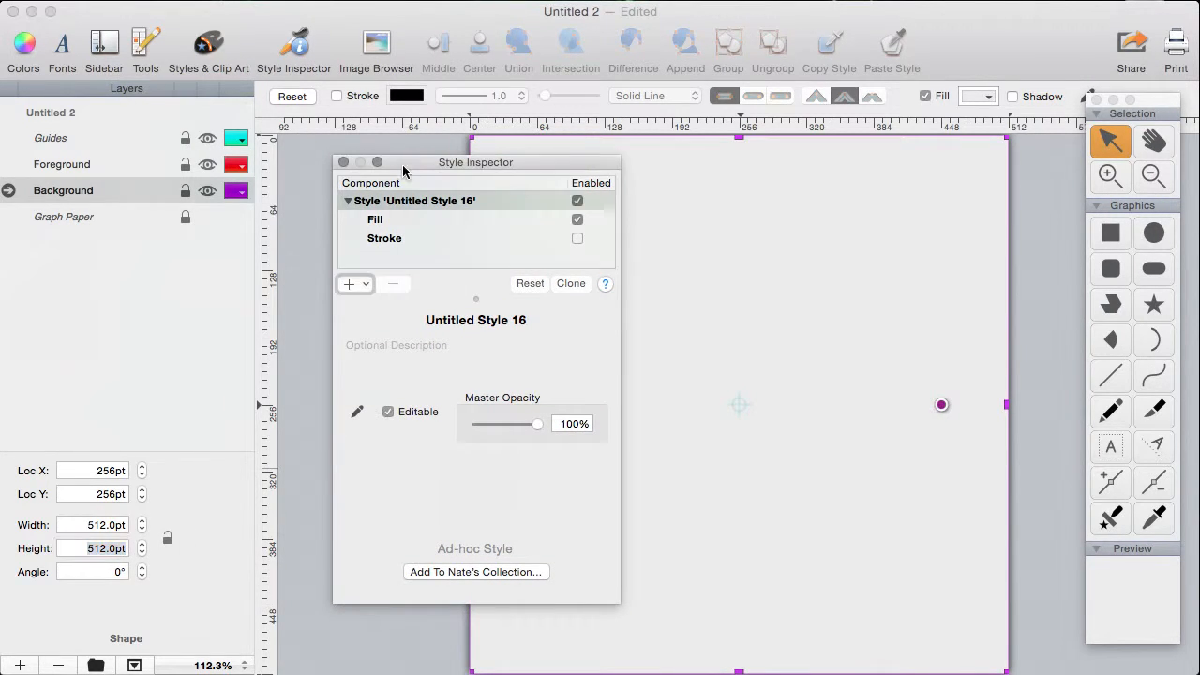
click(366, 285)
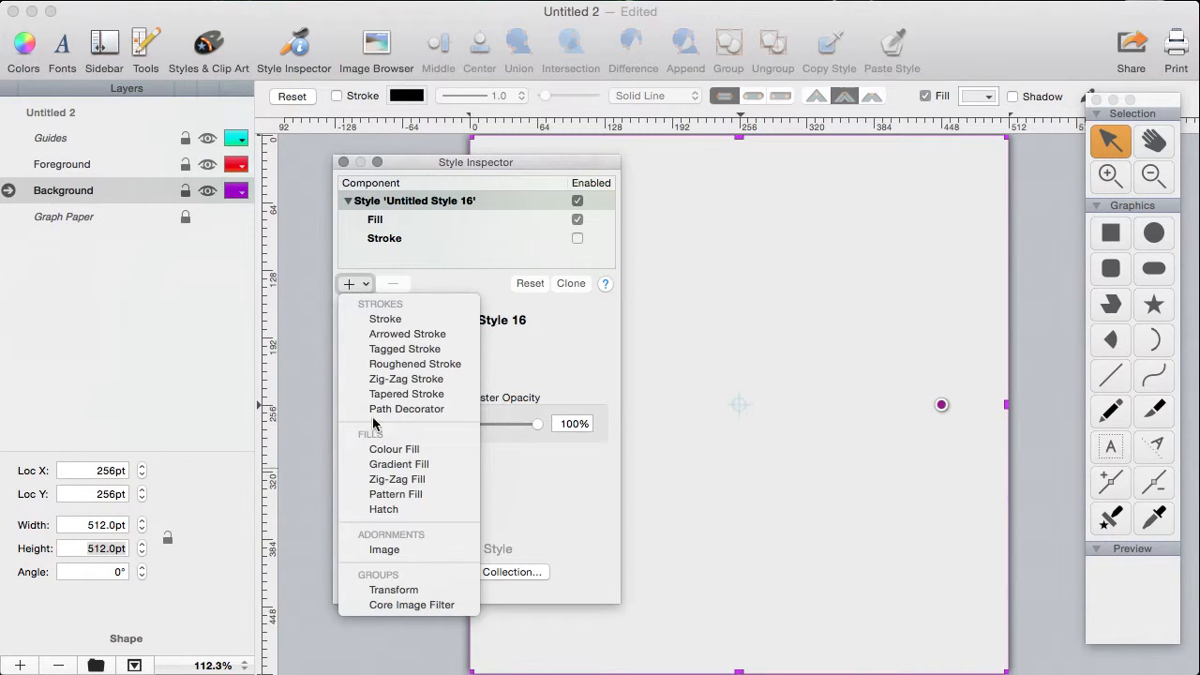
click(383, 466)
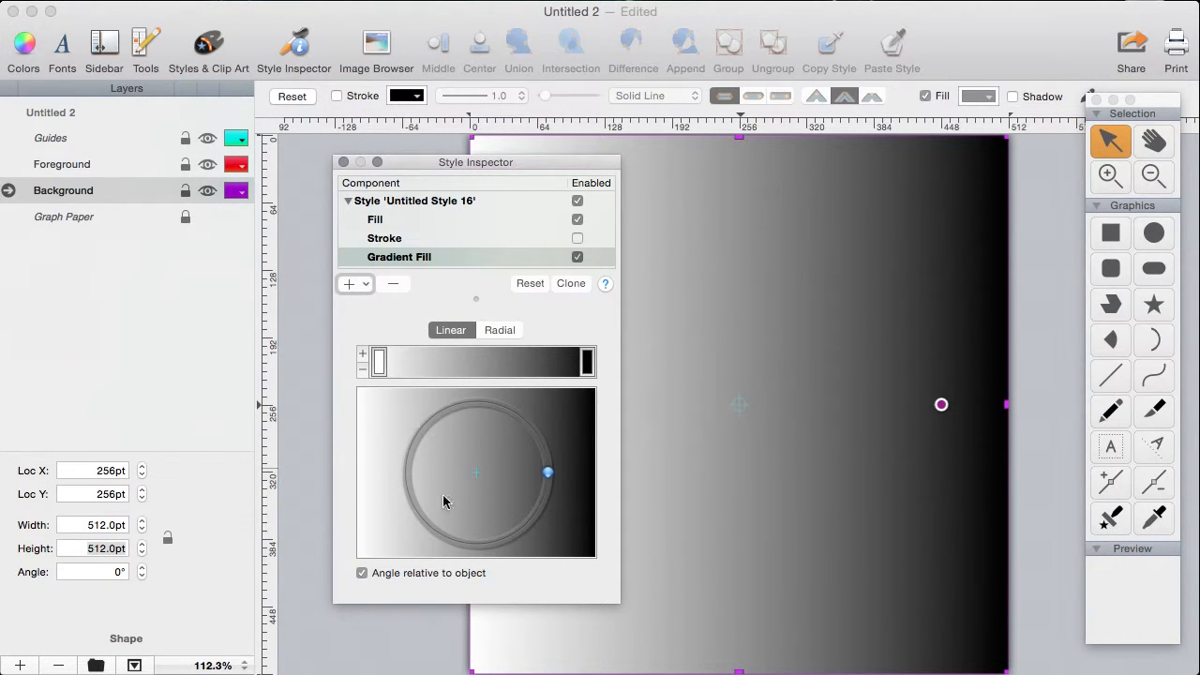
Rotate the linear gradient to point straight down, with white at the top and black at the bottom.
click(547, 472)
drag(548, 478, 478, 545)
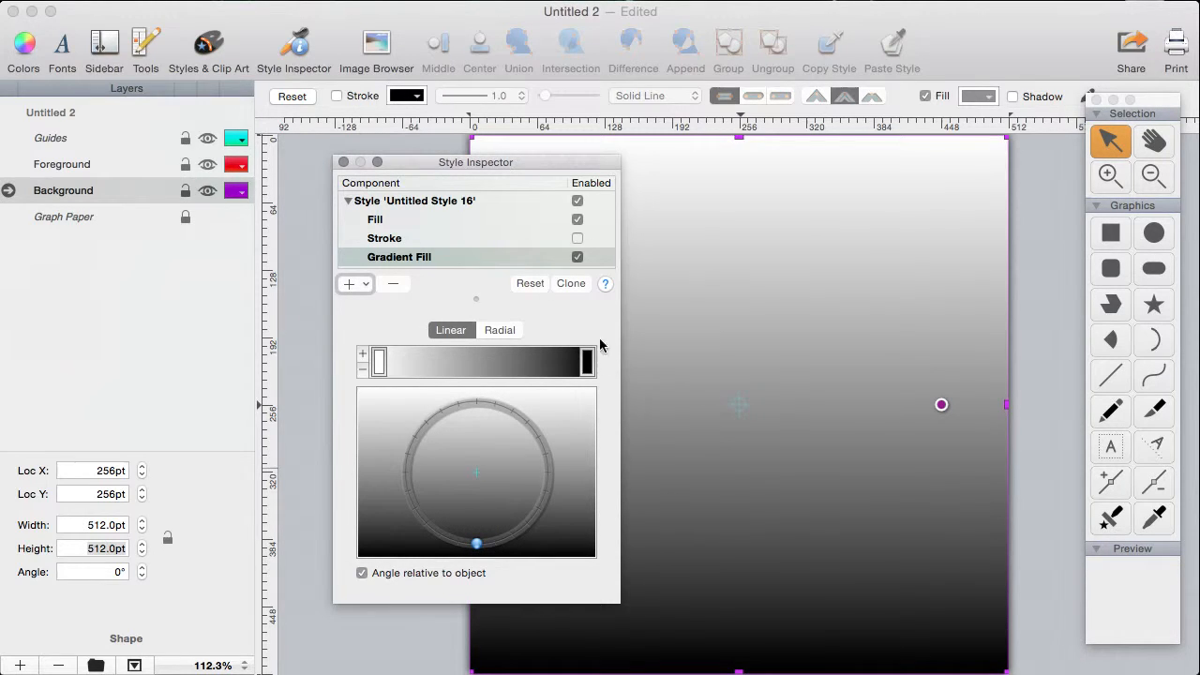
Recolour the gradient's white stop to cyan (00FFFF) and its black stop to blue (0000FF).
double_click(378, 362)
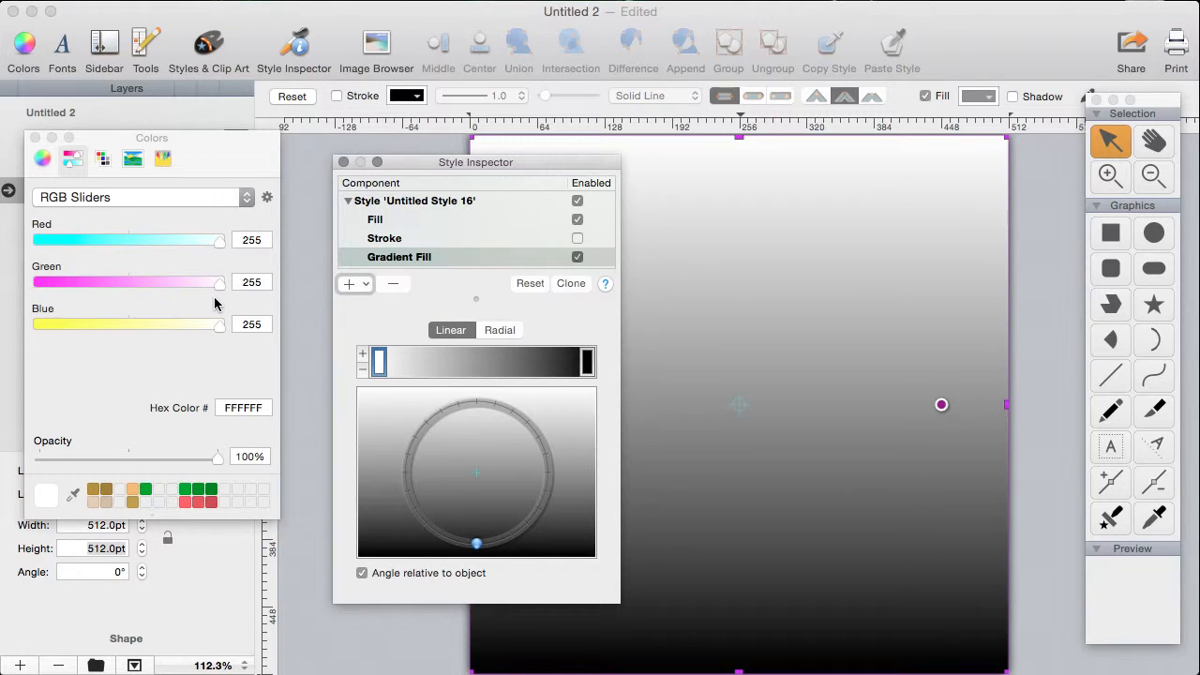
drag(220, 241, 0, 244)
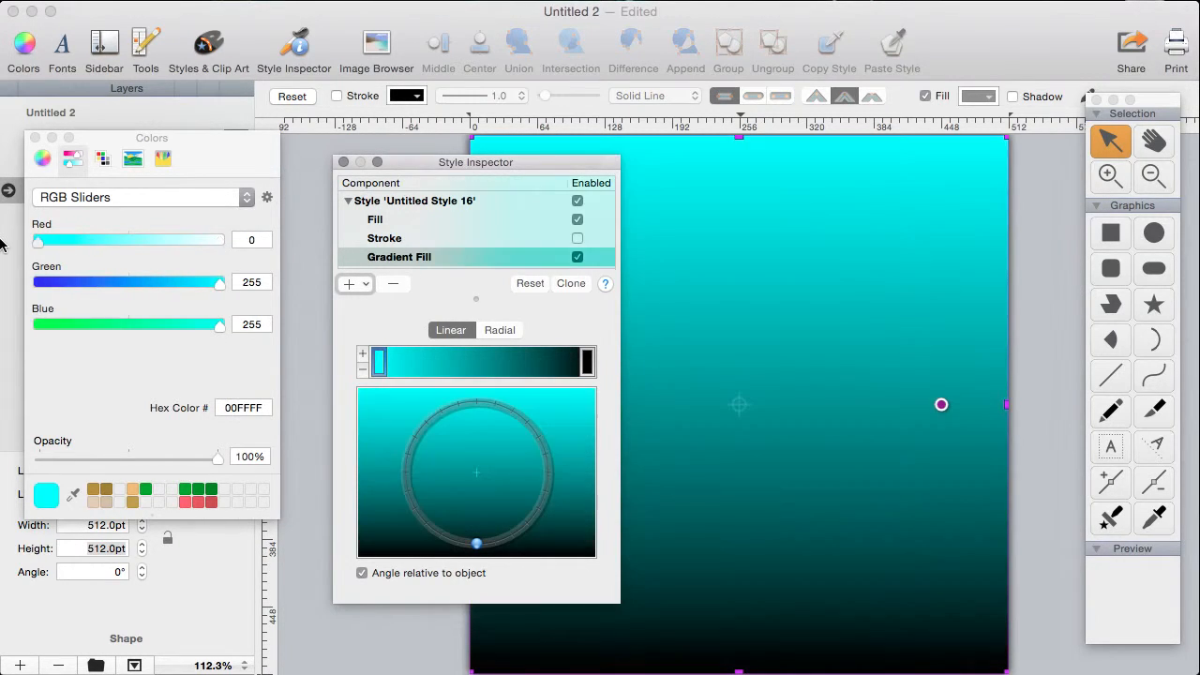
click(589, 362)
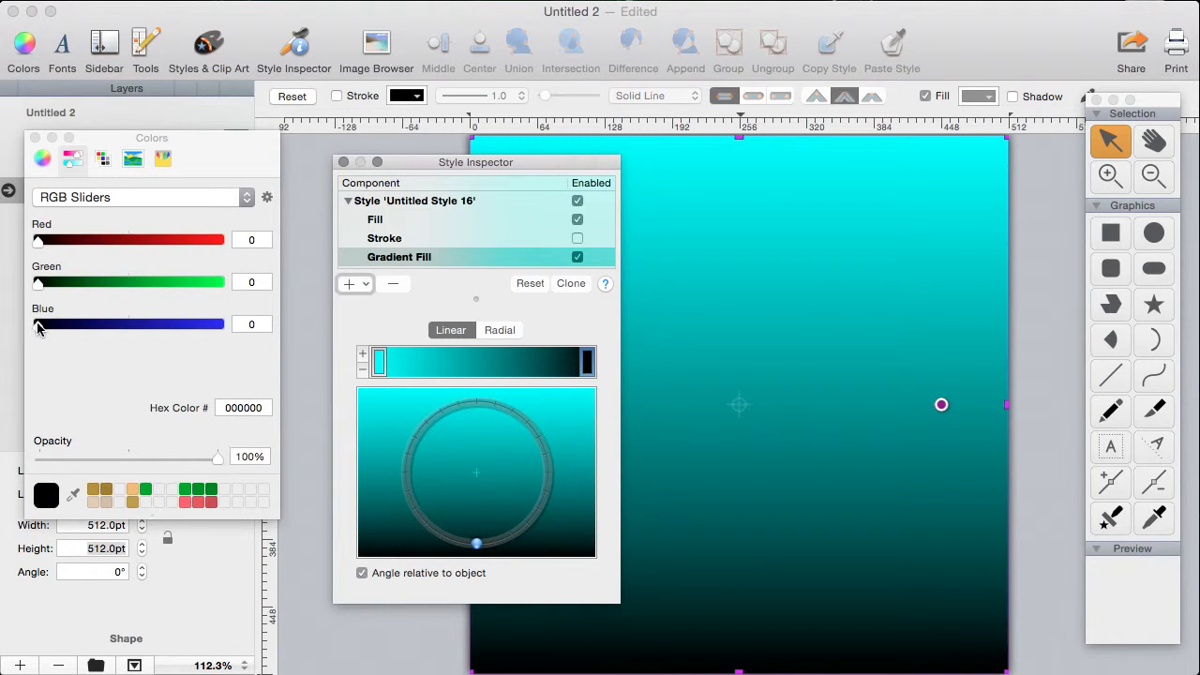
drag(37, 324, 323, 340)
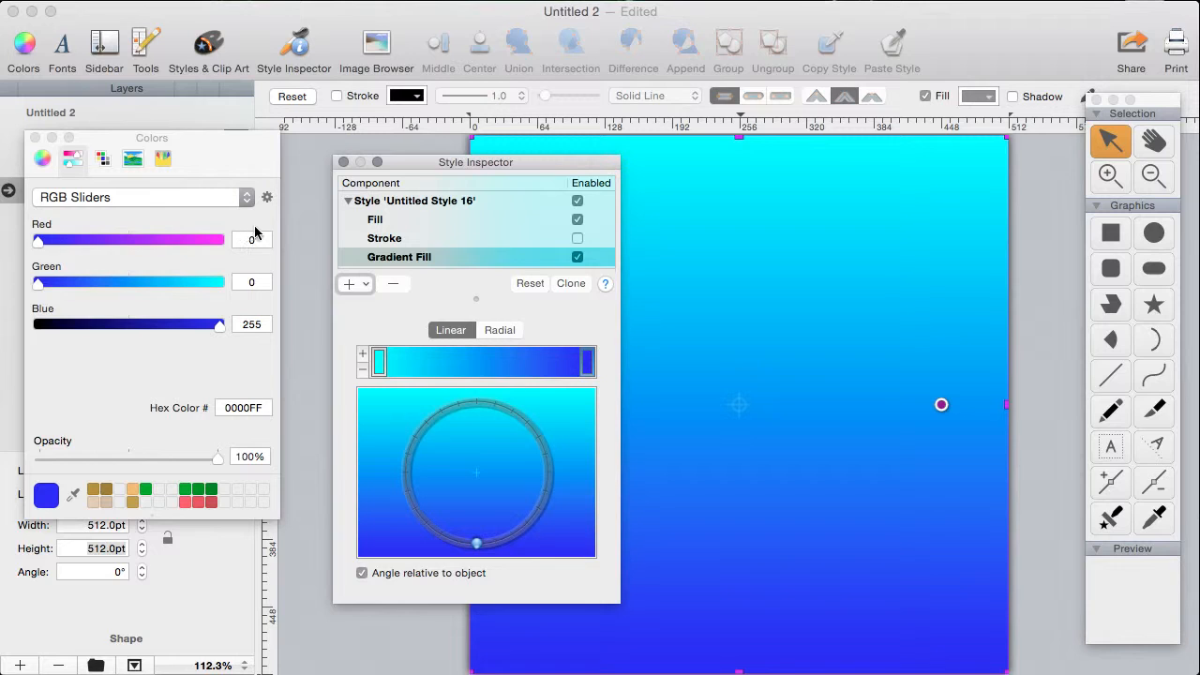
click(35, 138)
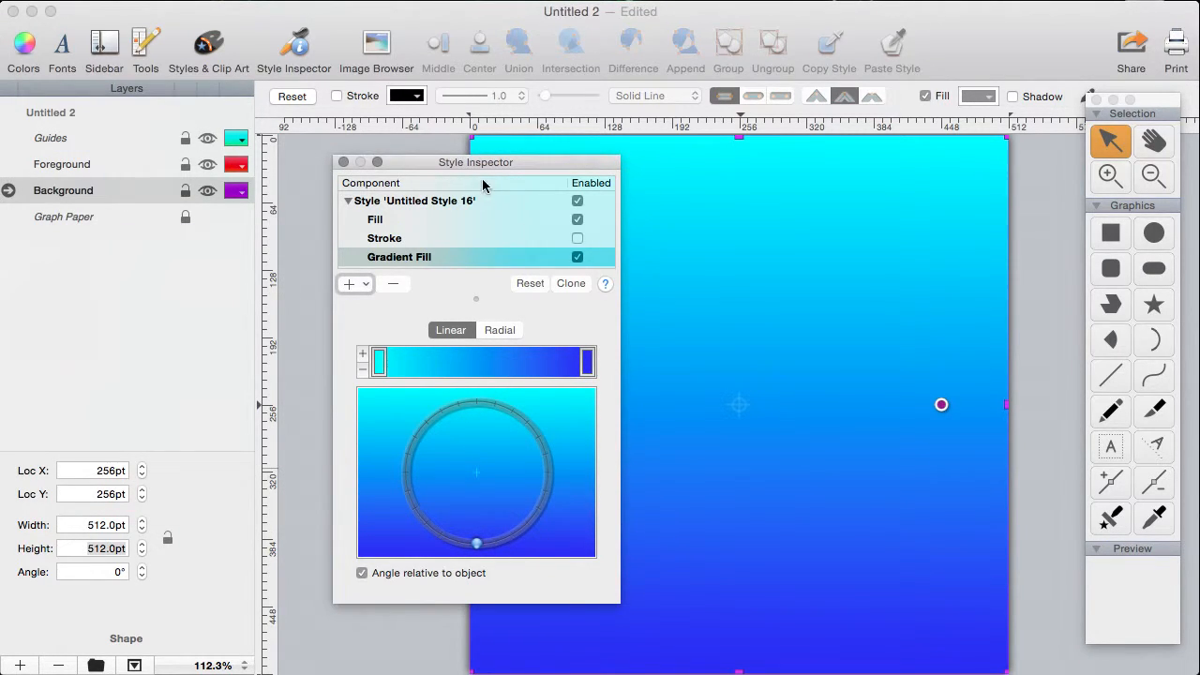
Reverse the gradient's direction so blue lies at the rectangle's upper edge and cyan at its lower edge.
drag(498, 161, 300, 175)
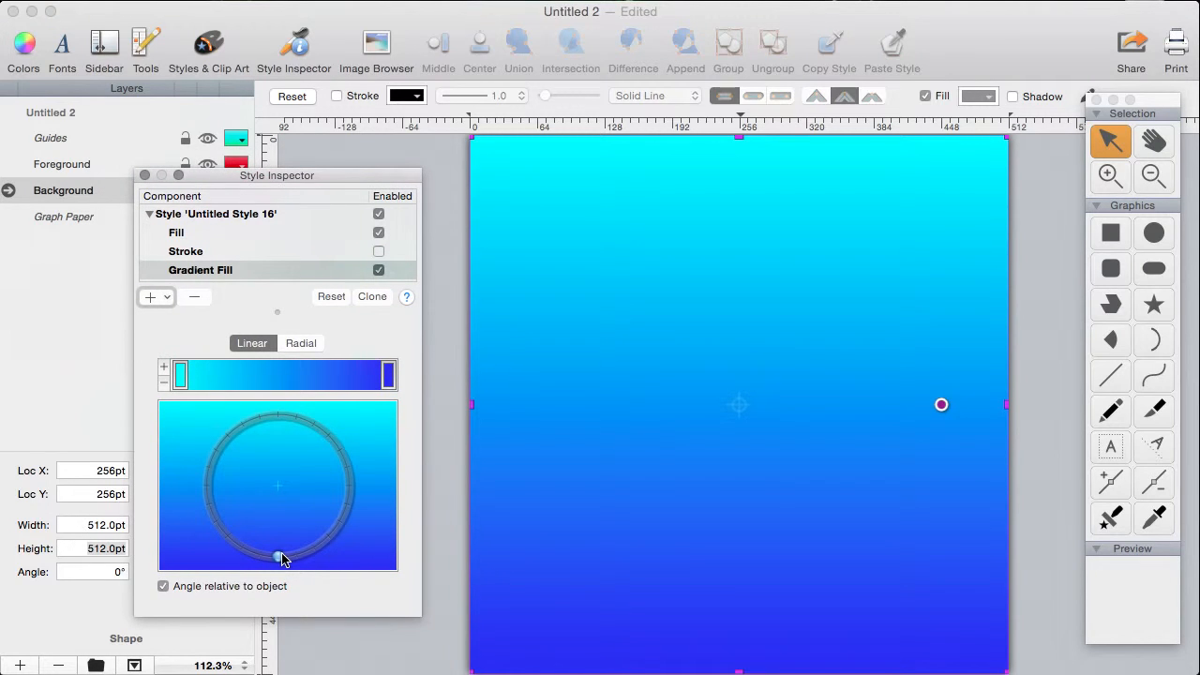
drag(280, 558, 276, 413)
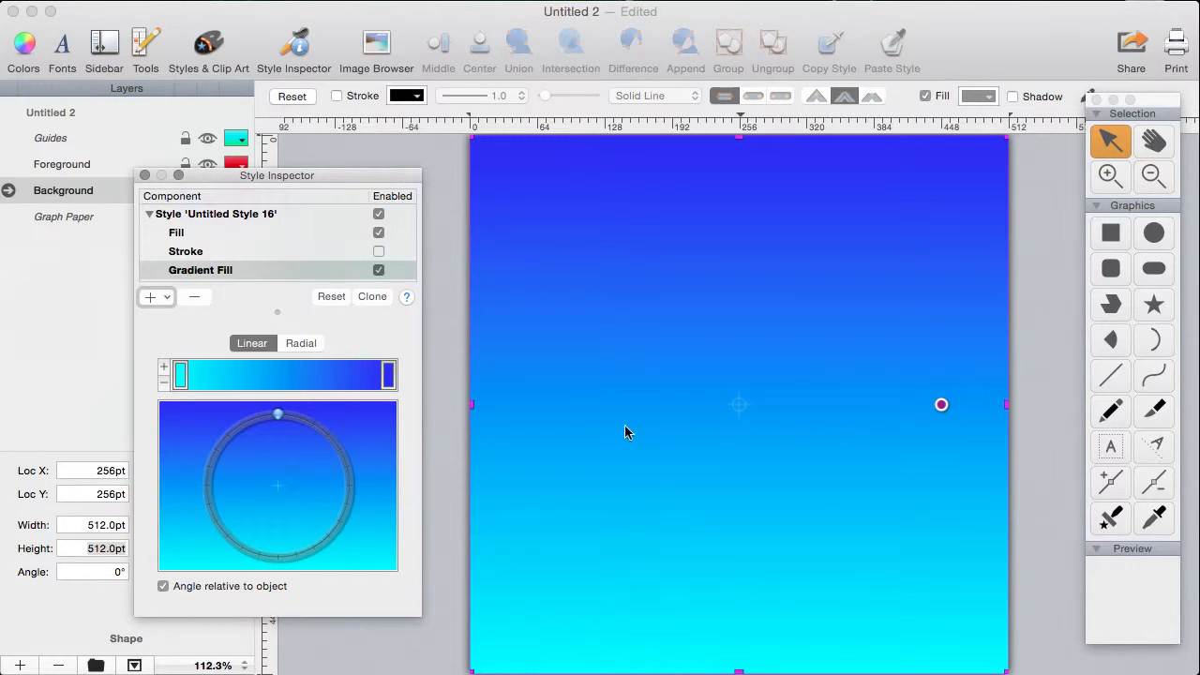
Flip the linear gradient so cyan lies at the background rectangle's upper edge and blue at its lower edge, and close the Style Inspector.
drag(276, 416, 286, 573)
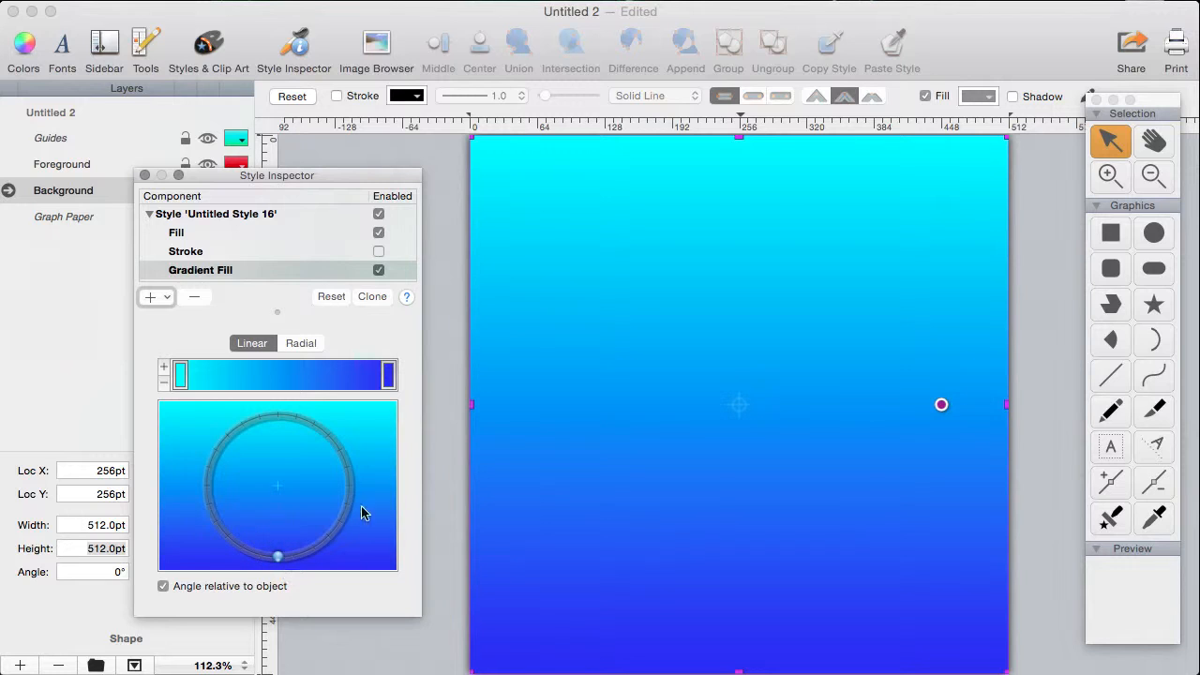
click(145, 175)
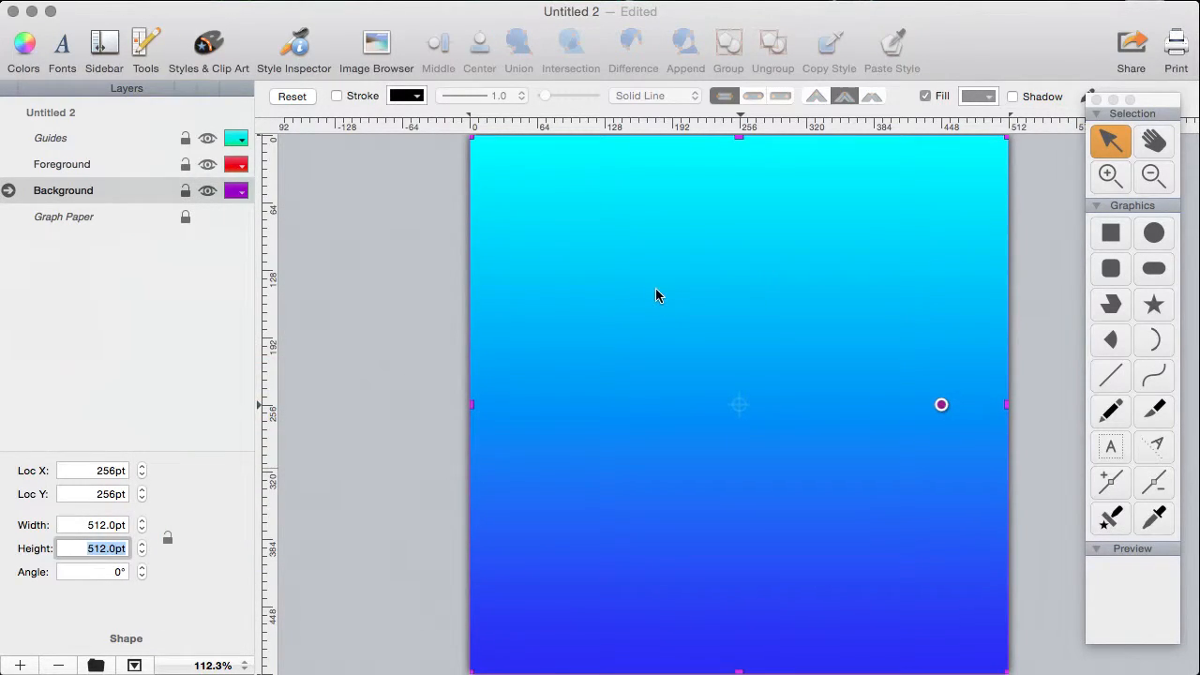
Draw a rounded rectangle about 397 by 333 pt near the middle of the page on the Foreground layer.
click(133, 166)
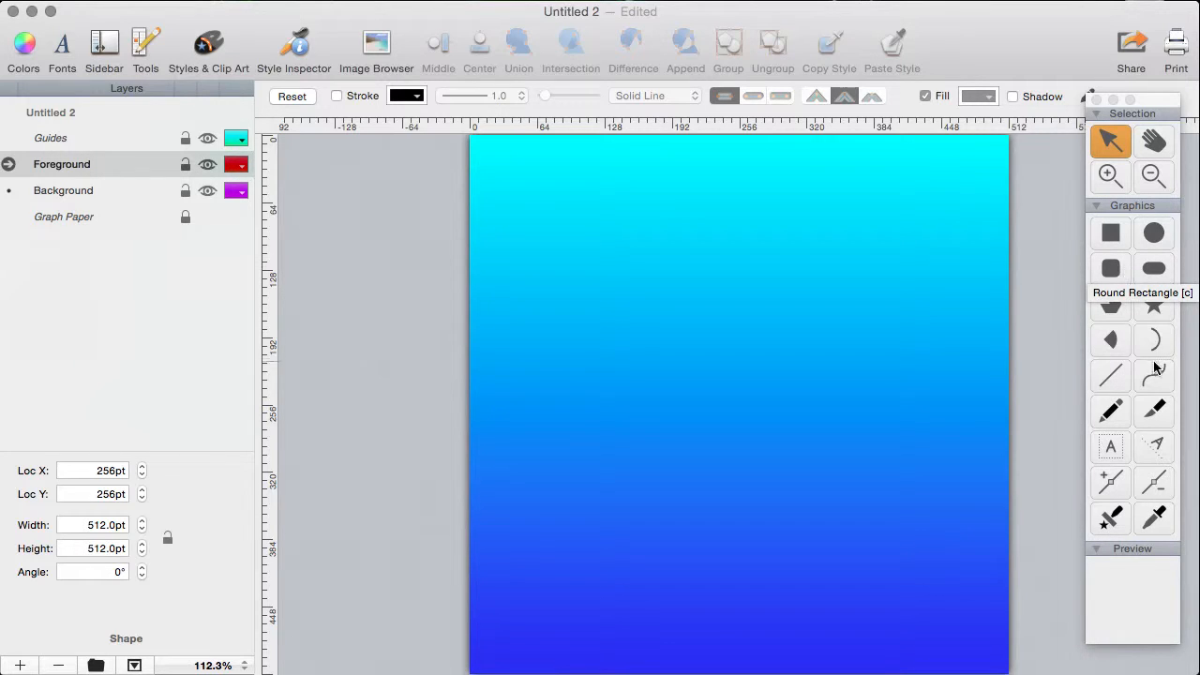
click(1110, 270)
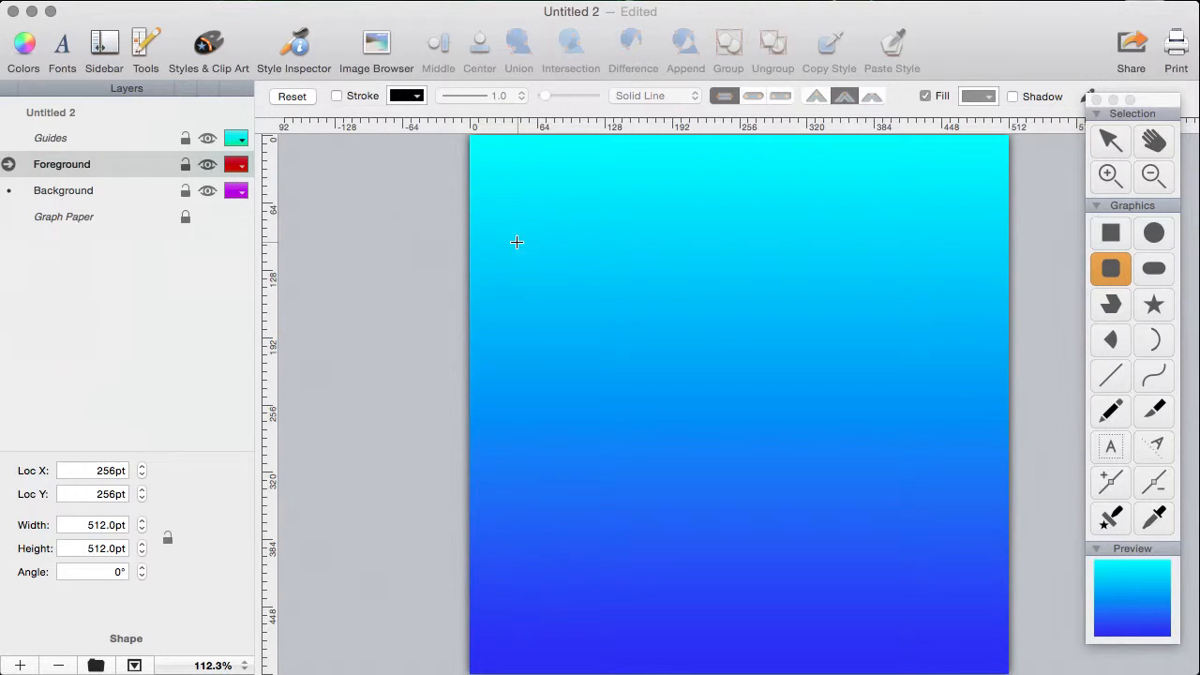
drag(519, 237, 938, 588)
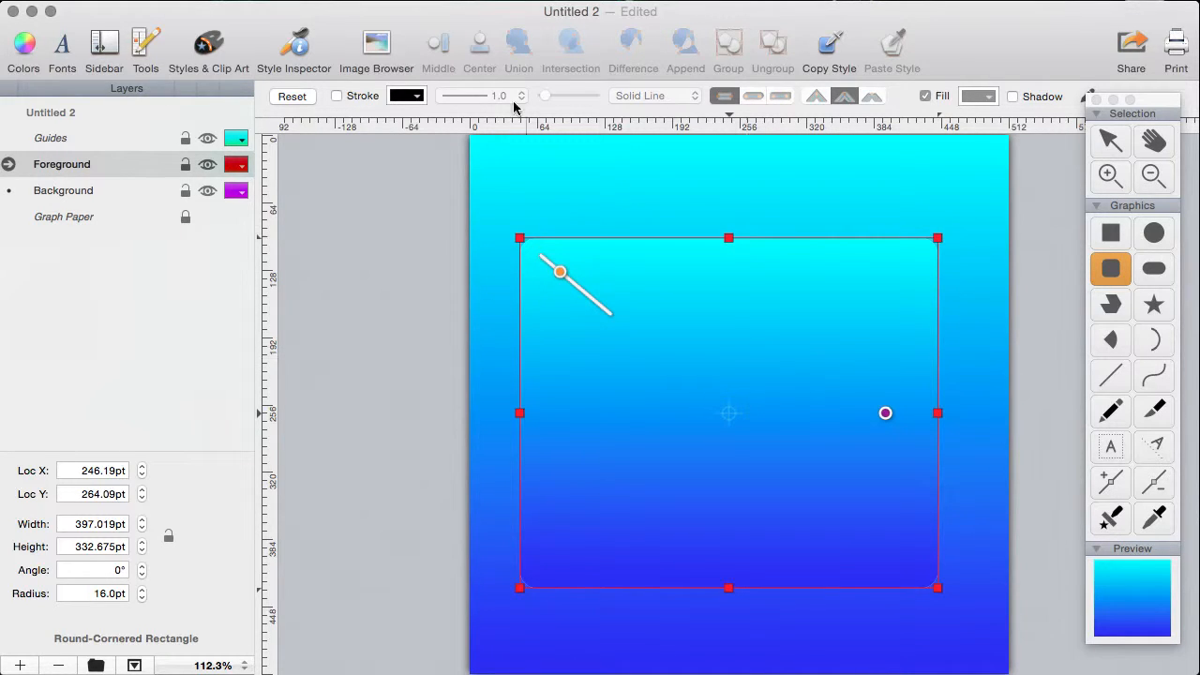
Remove the Gradient Fill component from the rounded rectangle's style and close the Style Inspector.
click(295, 49)
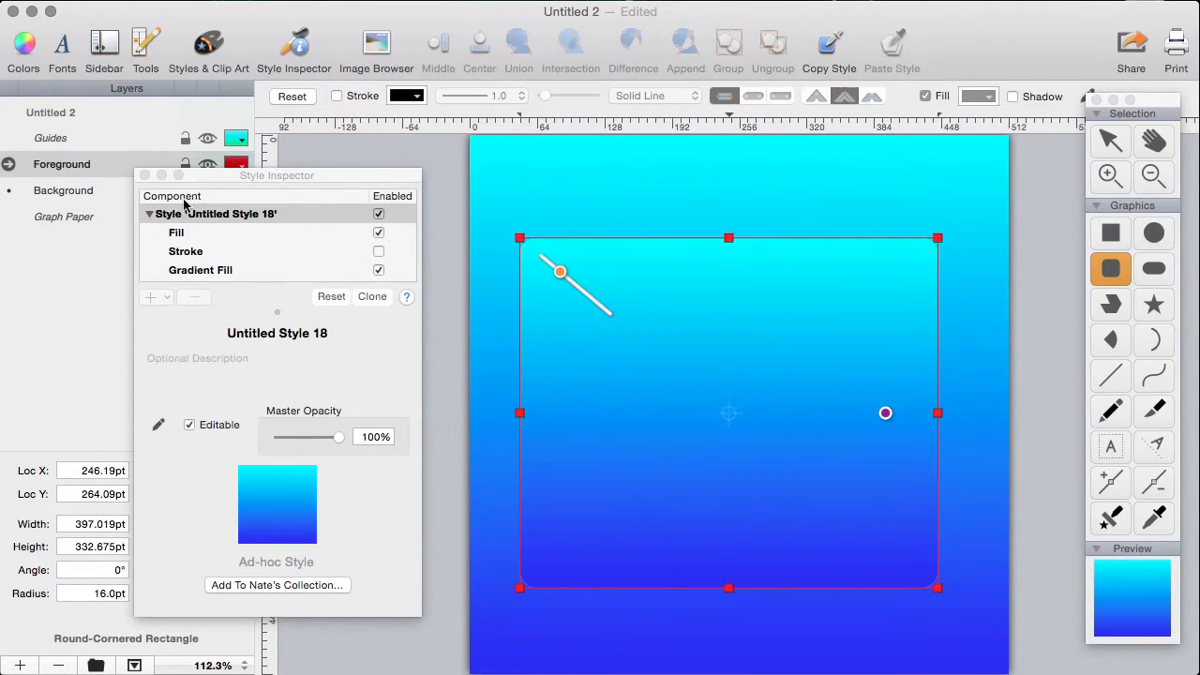
click(199, 270)
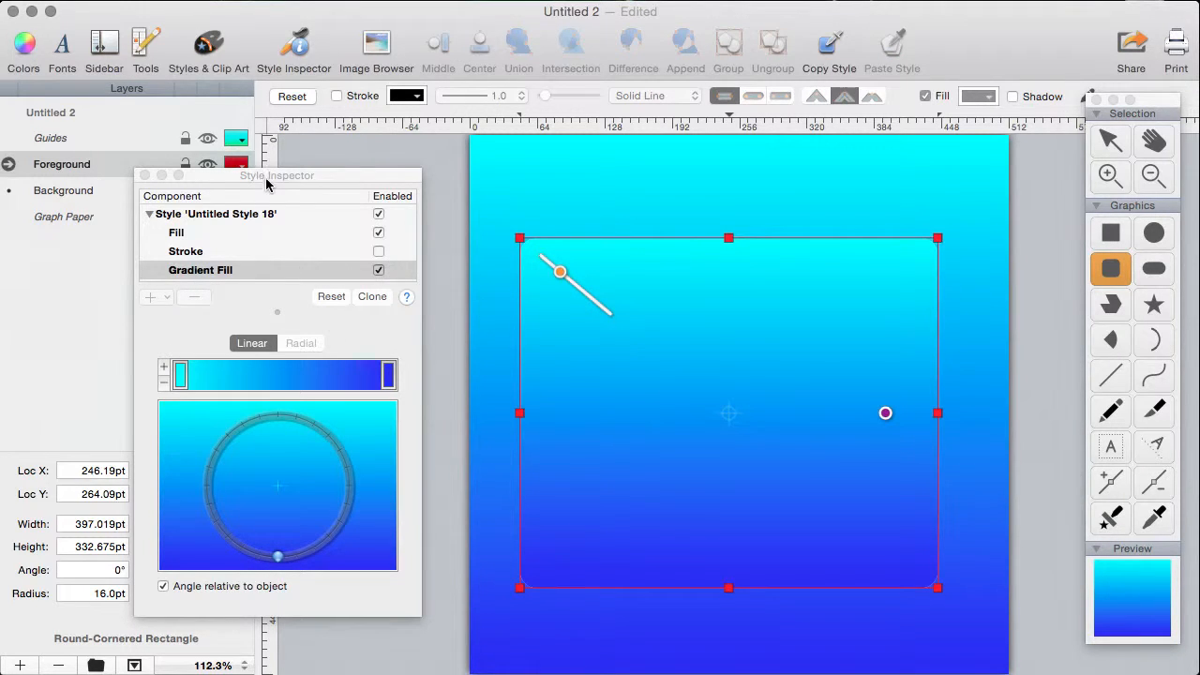
click(266, 183)
click(188, 300)
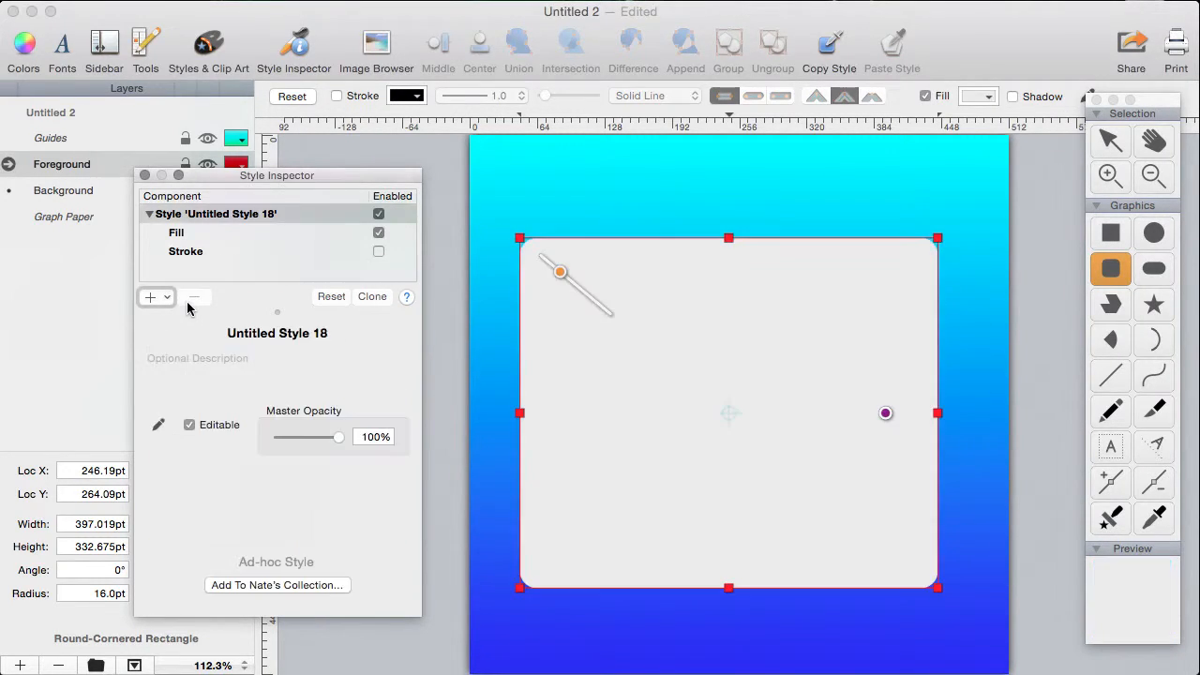
click(144, 175)
Round the rectangle's corners freehand to a radius of about 57 pt and move it to about X 252, Y 278 pt.
click(1110, 141)
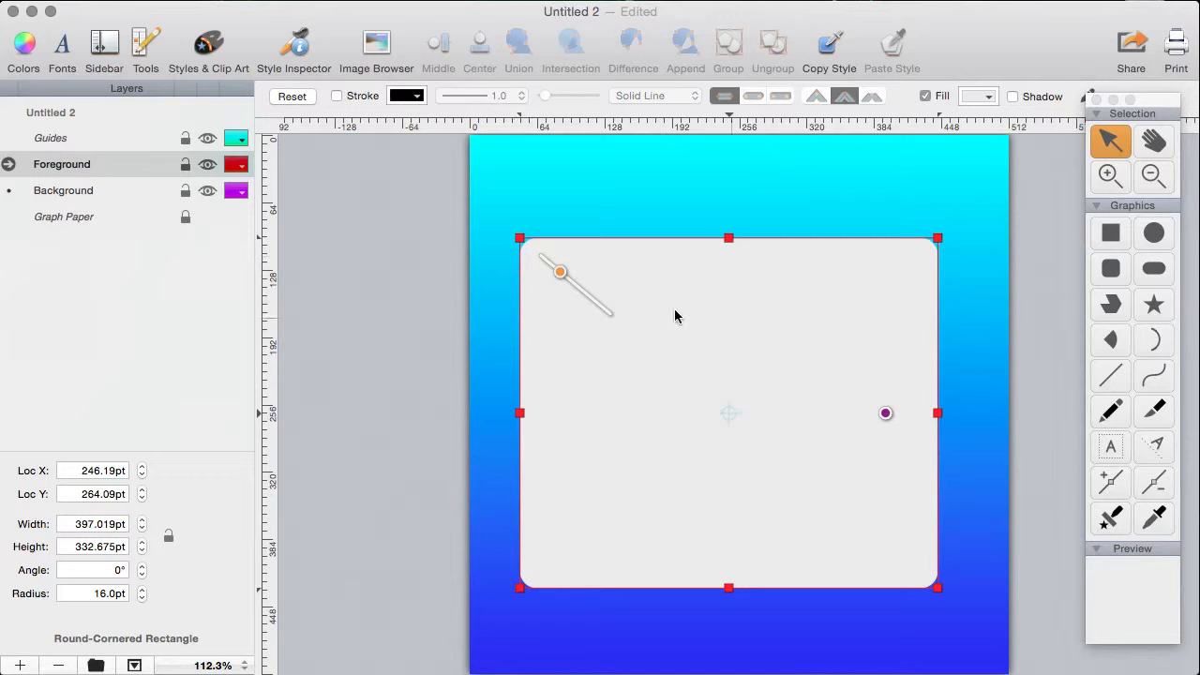
drag(559, 273, 610, 310)
mouse_move(803, 309)
mouse_down()
mouse_move(846, 294)
mouse_move(799, 301)
mouse_move(806, 318)
mouse_up()
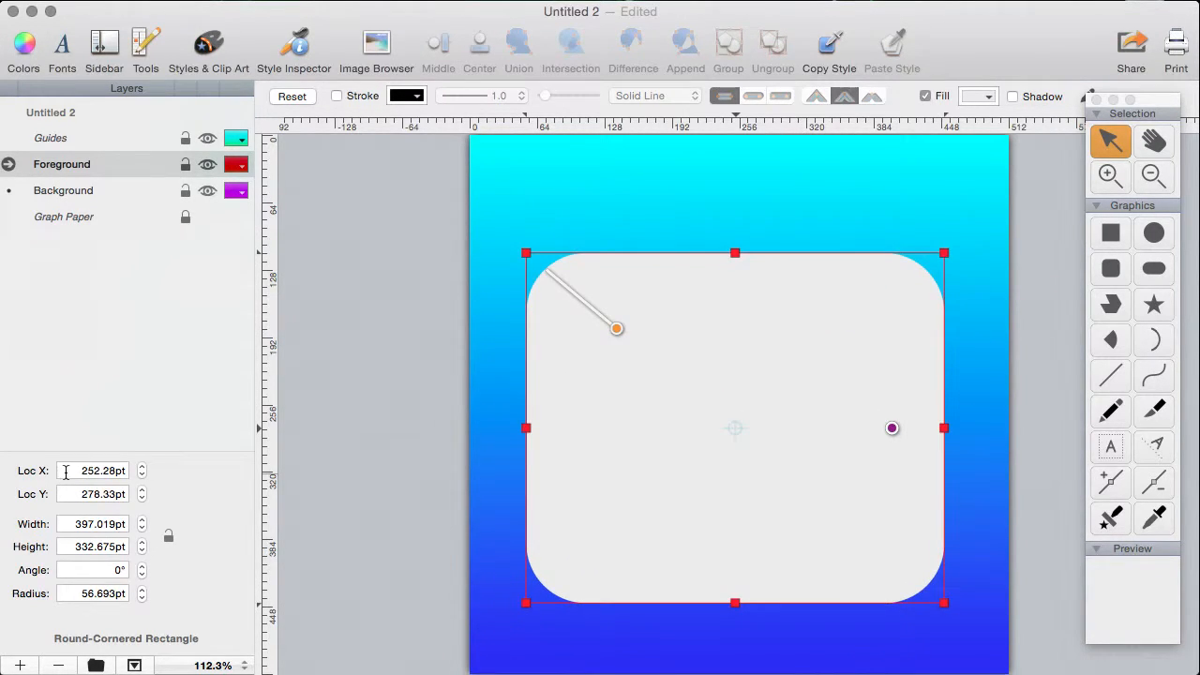
Center the rounded rectangle on the page by setting its location to X 256 pt and Y 256 pt.
click(101, 469)
double_click(102, 469)
text(256)
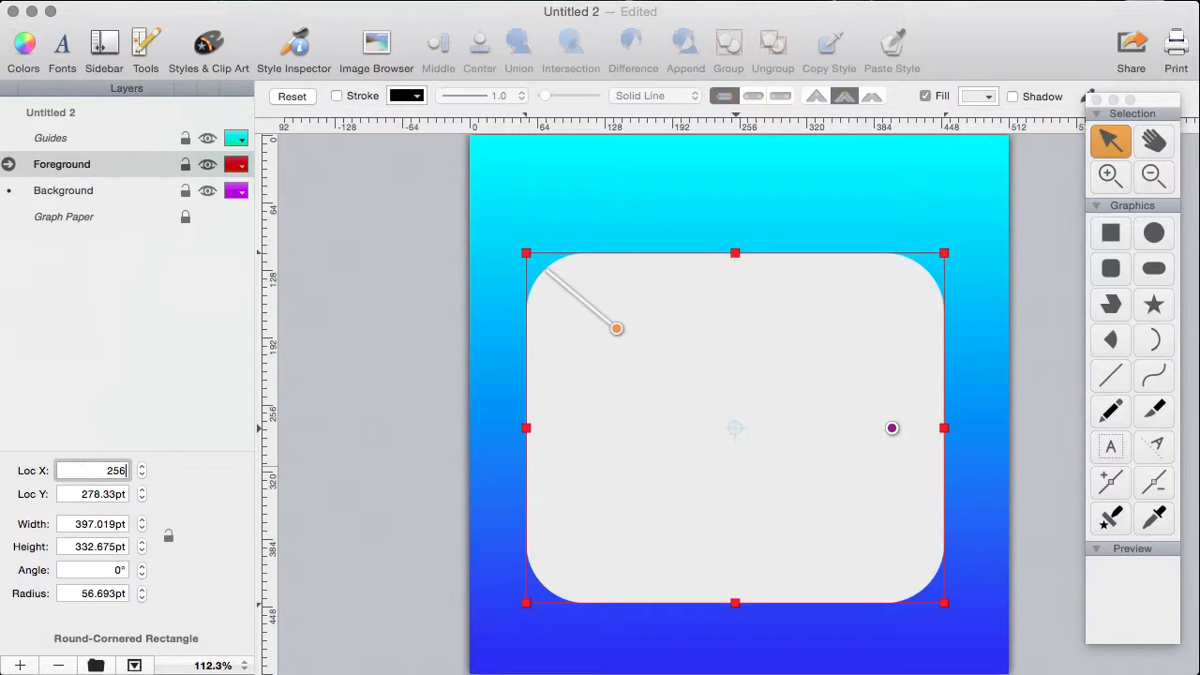
key(Tab)
text(256)
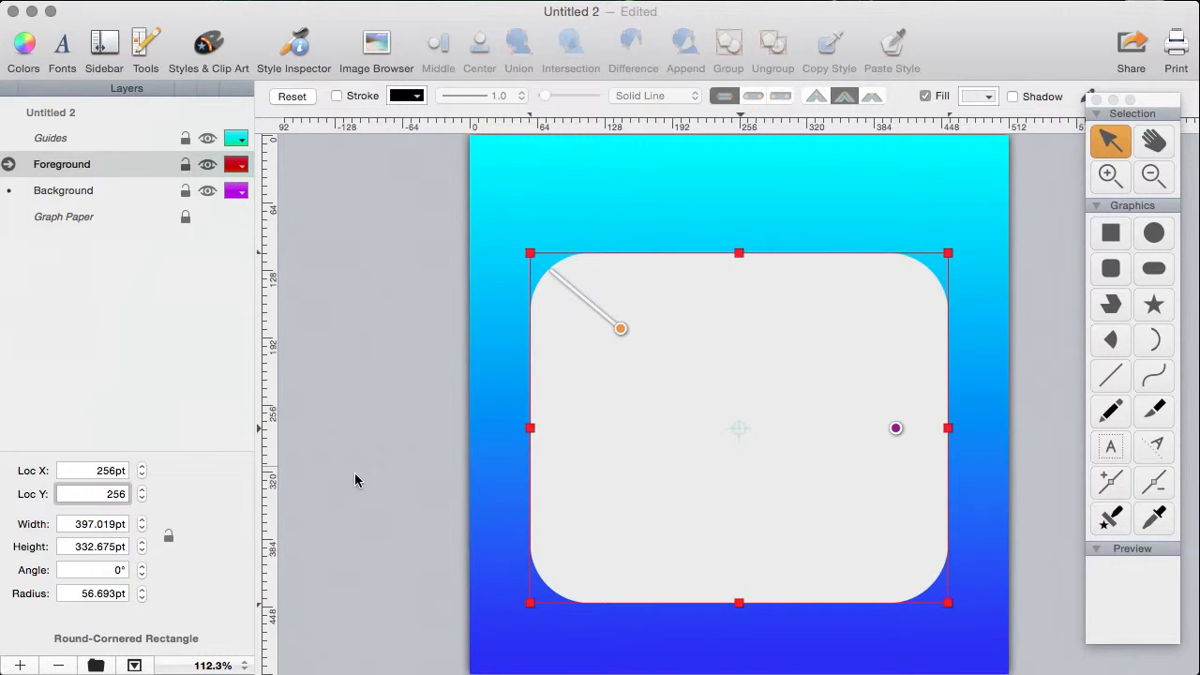
key(Tab)
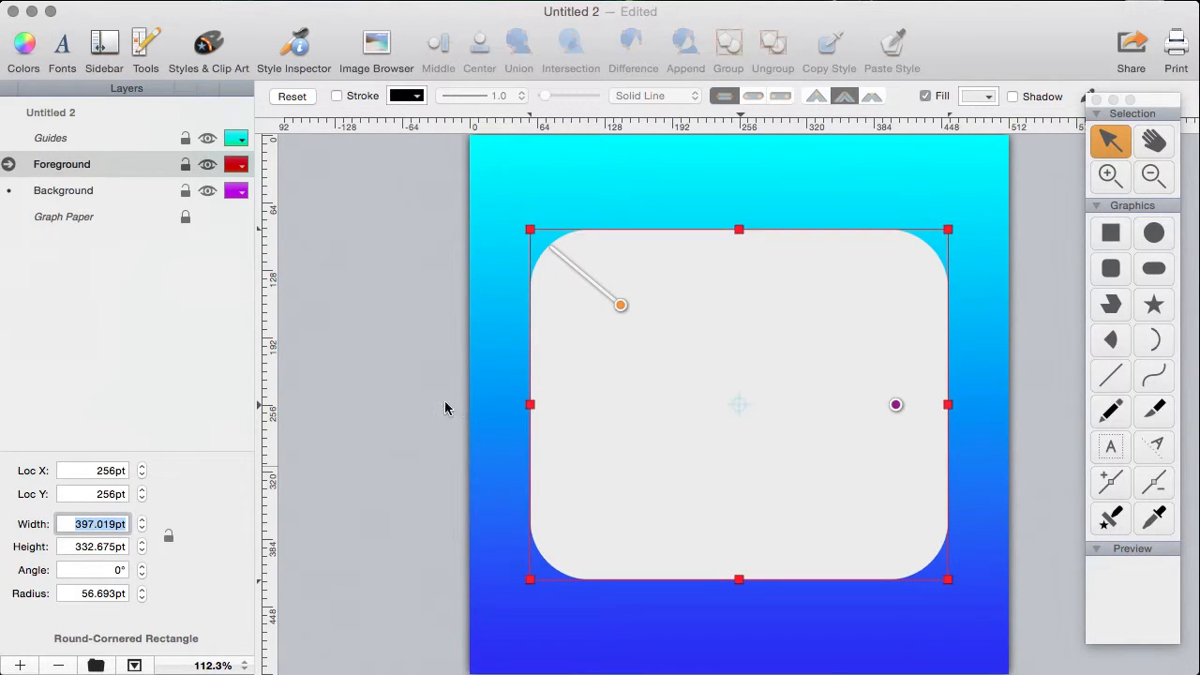
Set the rounded rectangle's width to 400 pt and its height to 315 pt.
text(400)
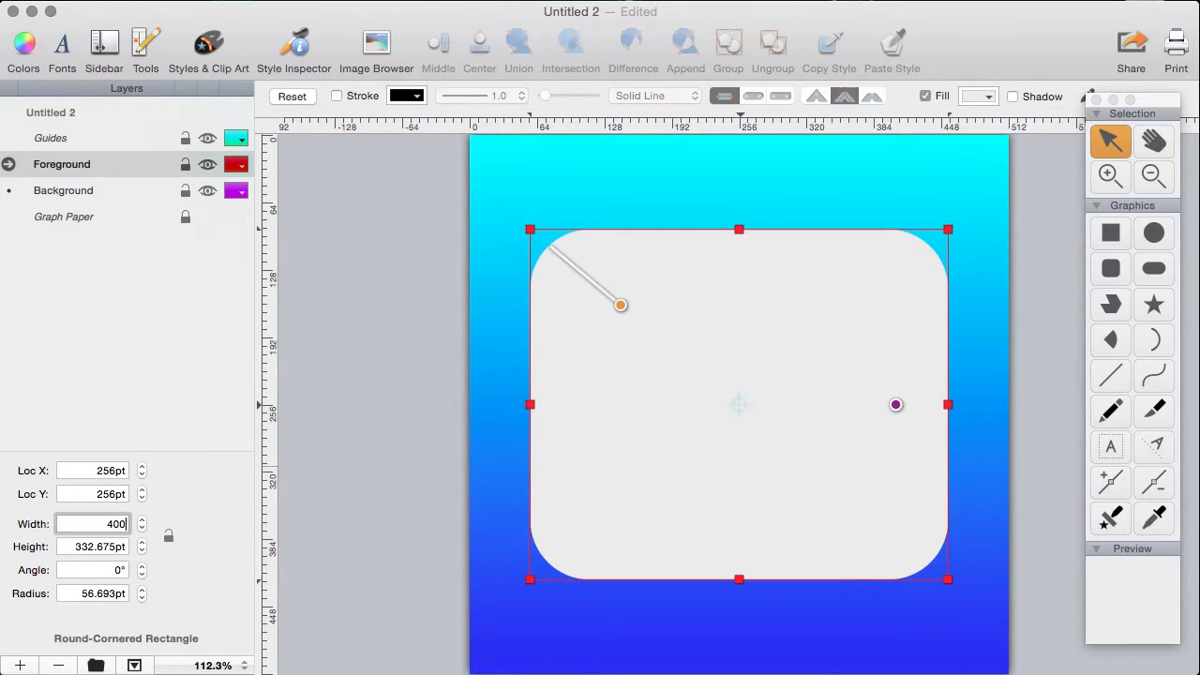
key(Tab)
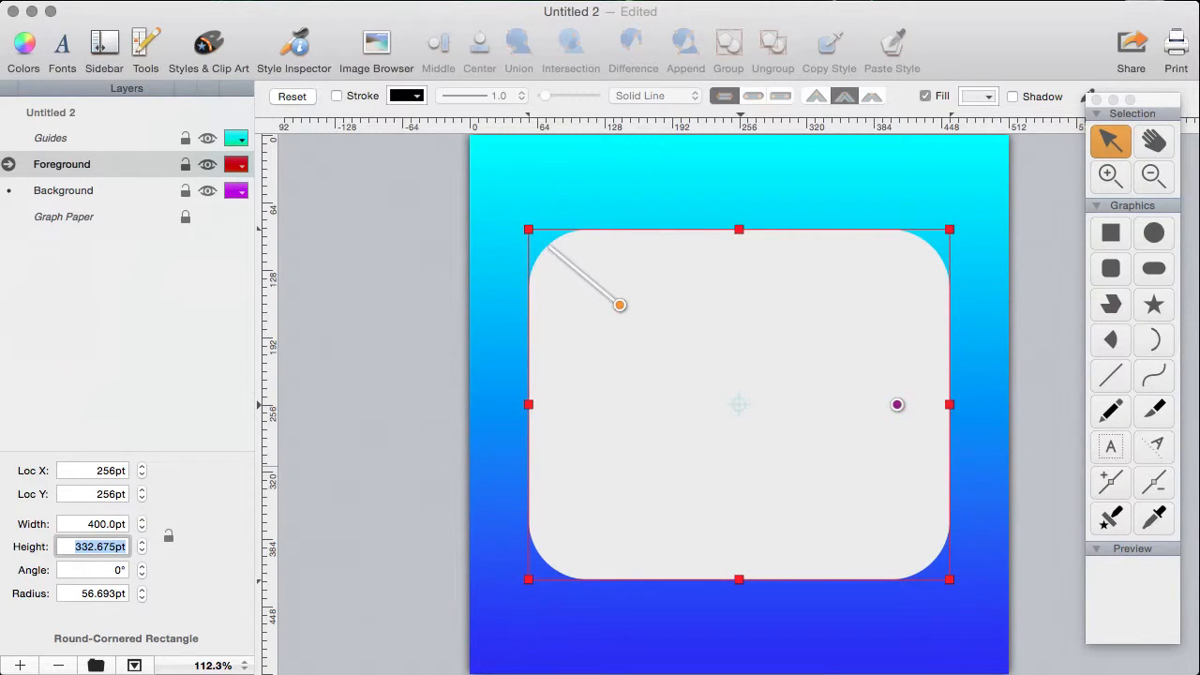
text(315)
key(Return)
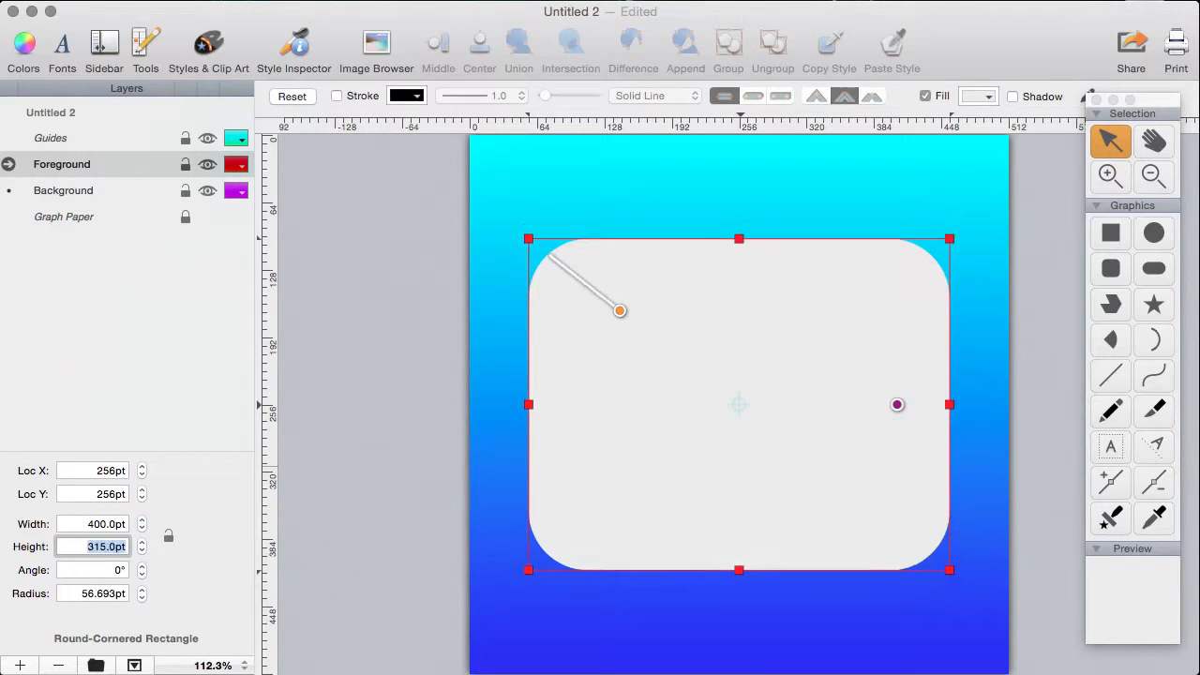
Set the rounded rectangle's corner radius to 60 pt.
double_click(86, 593)
text(60)
key(Return)
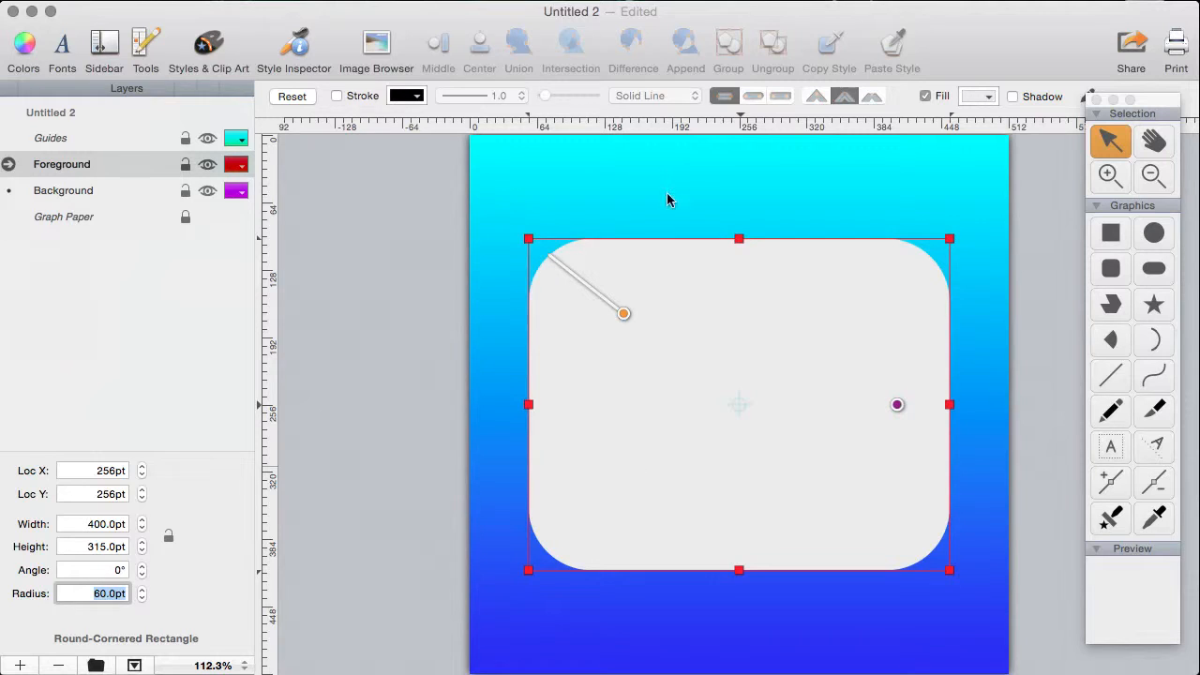
Try corner radii of 100 pt, about 57 pt and 600 pt on the rounded rectangle, and restore the radius to 60 pt.
text(100)
key(Return)
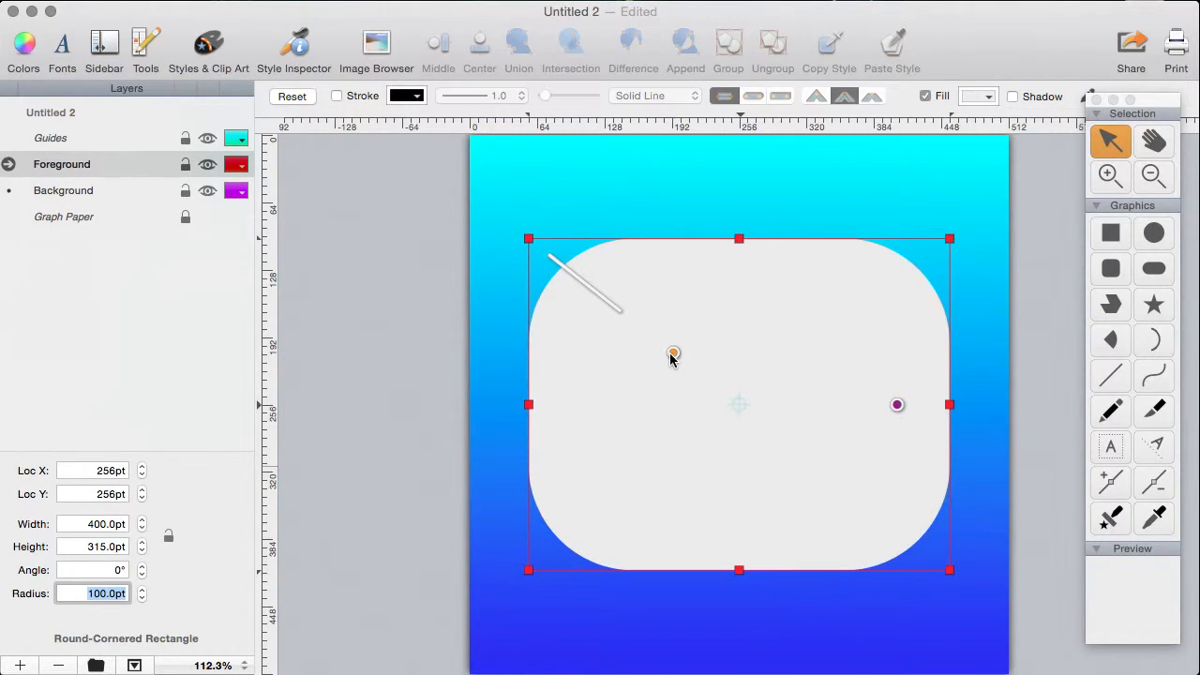
drag(671, 359, 645, 315)
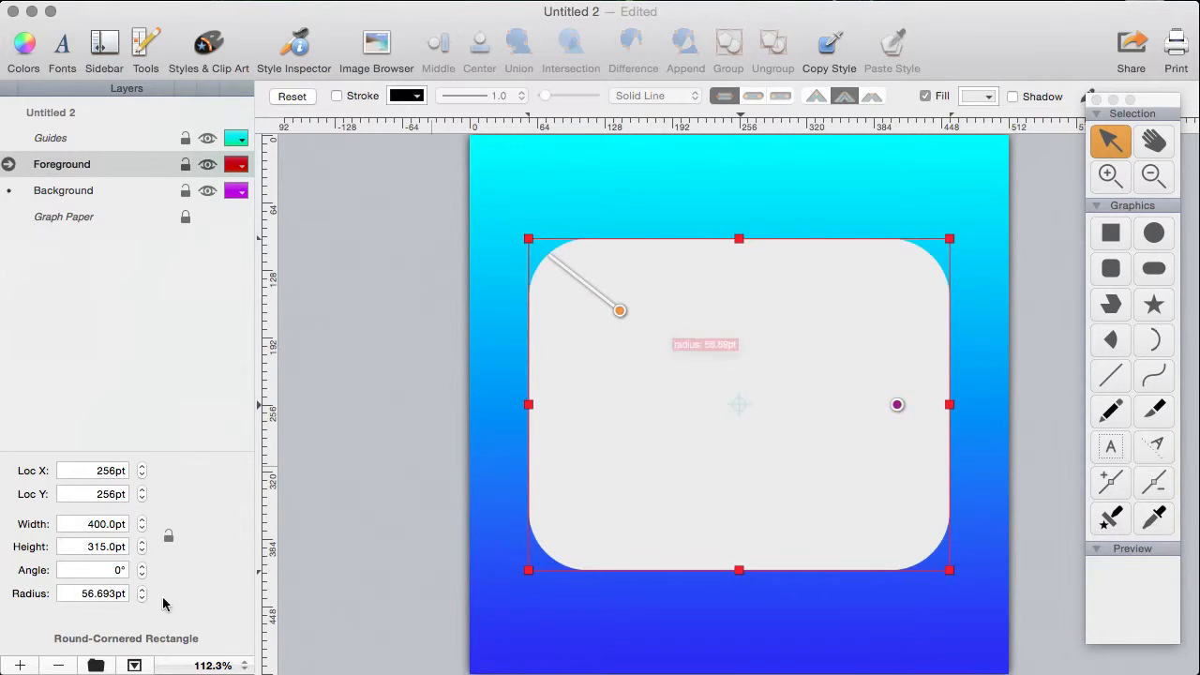
double_click(101, 593)
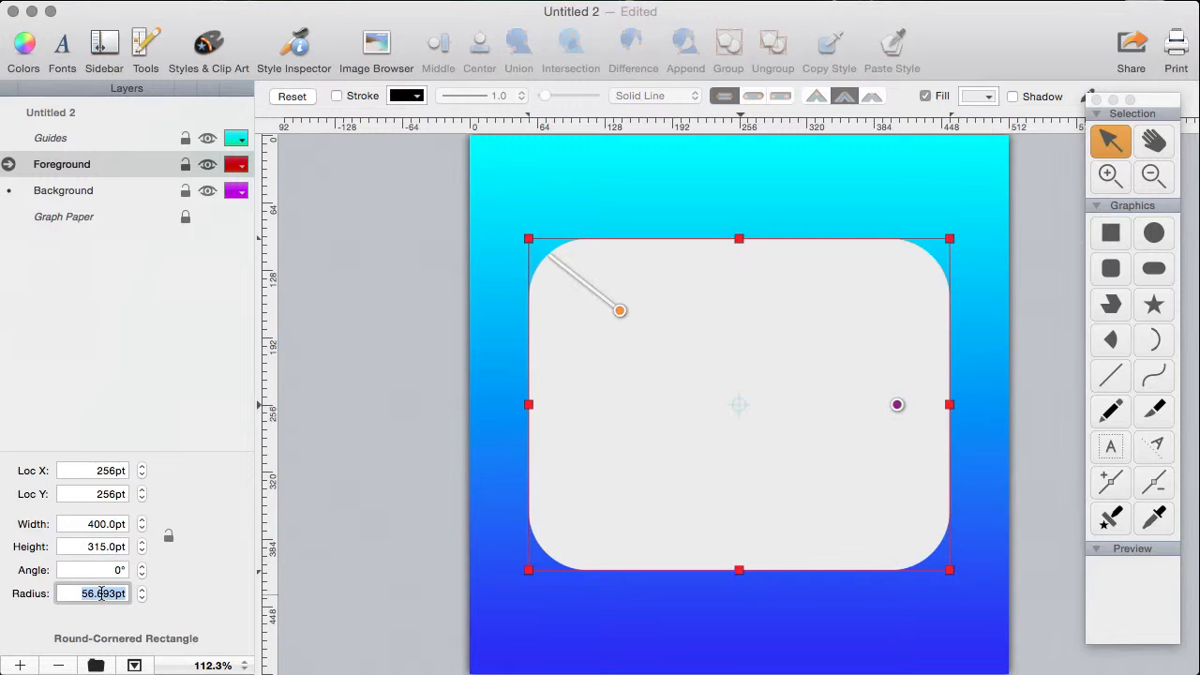
text(1)
text(600)
key(Return)
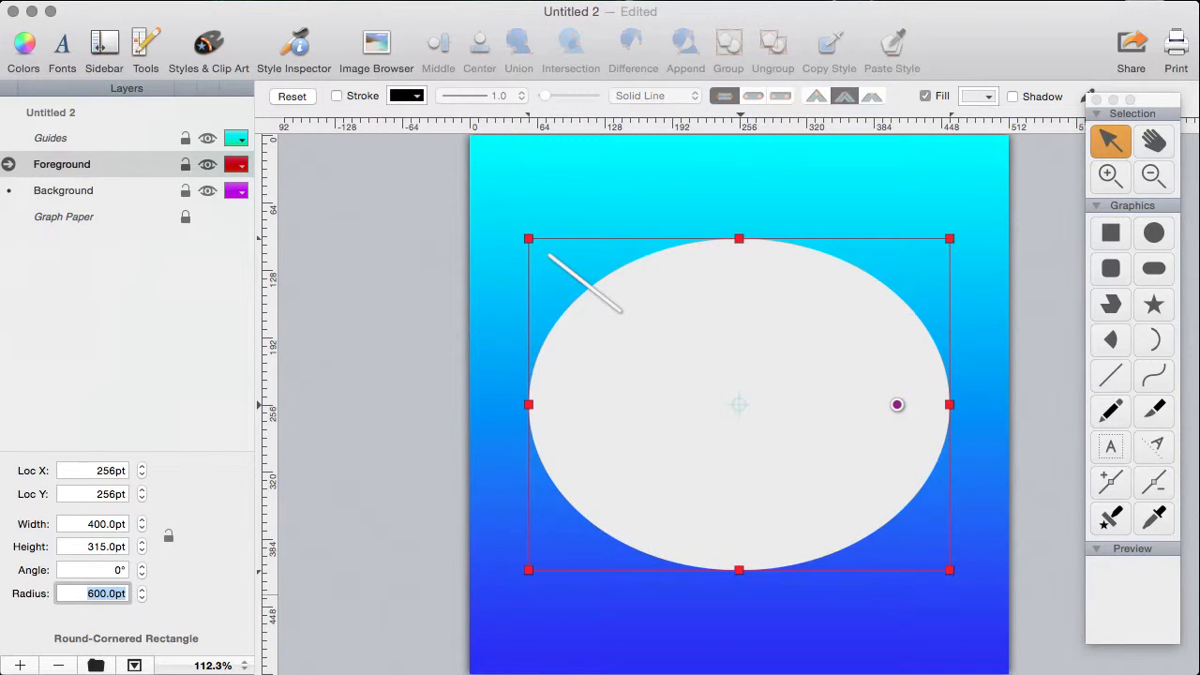
text(60)
key(Return)
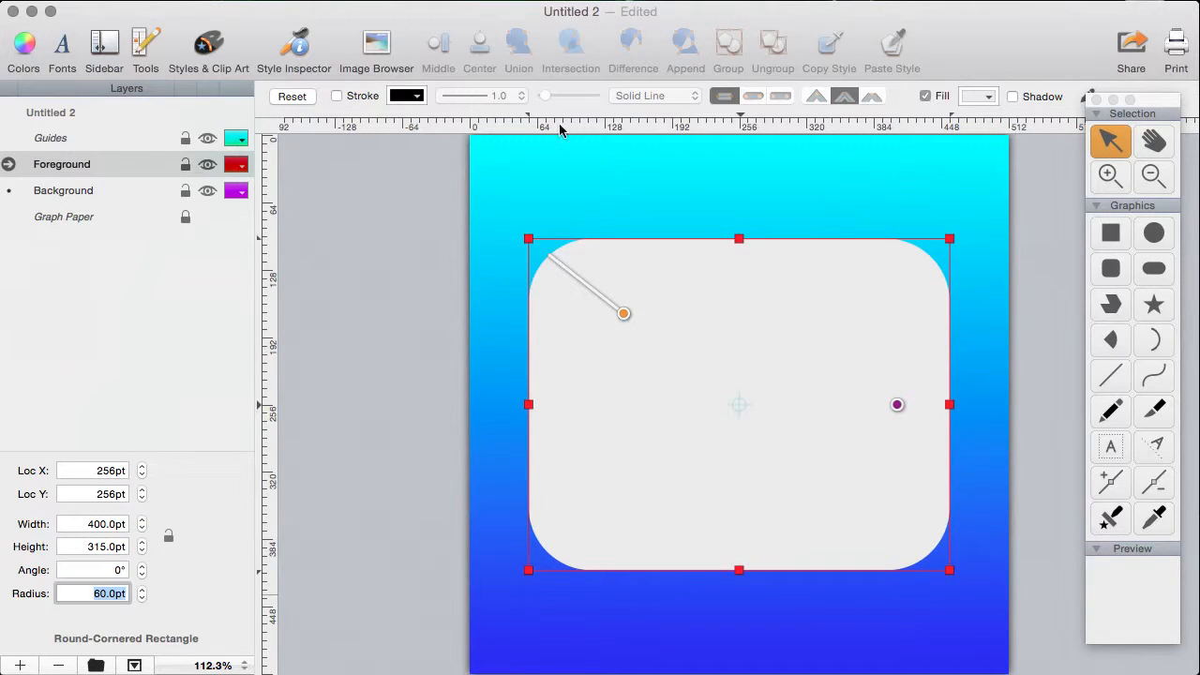
Turn off the rounded rectangle's fill, turn on its stroke, and deselect the shape.
click(925, 96)
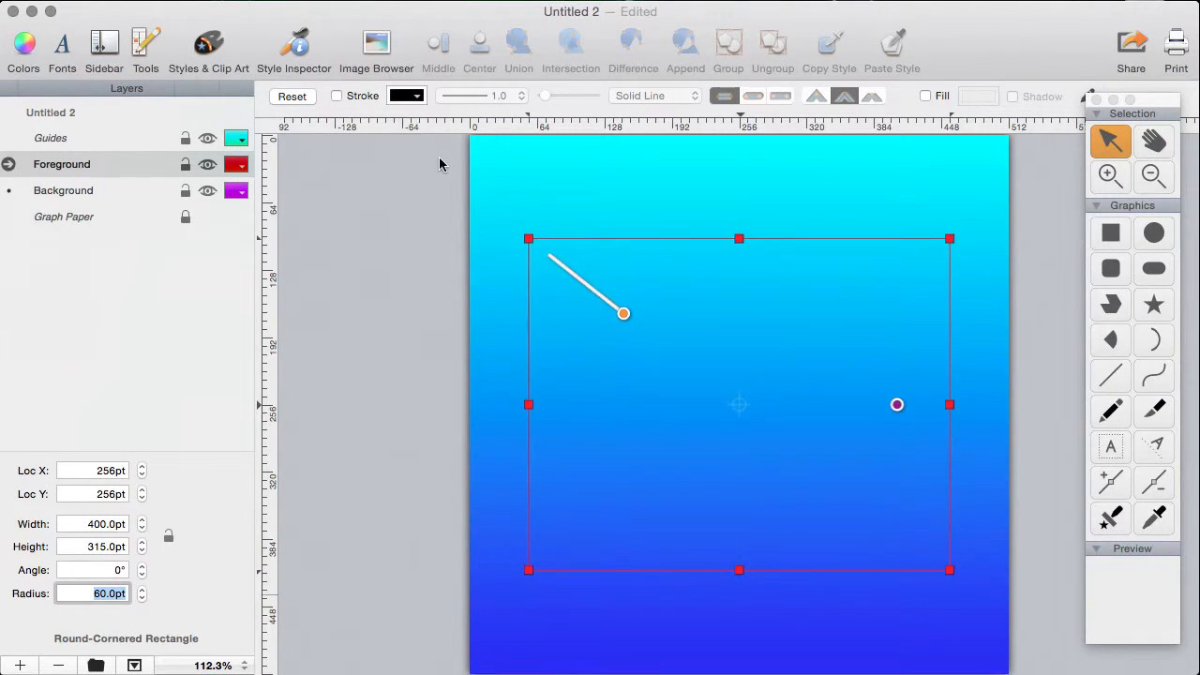
click(336, 95)
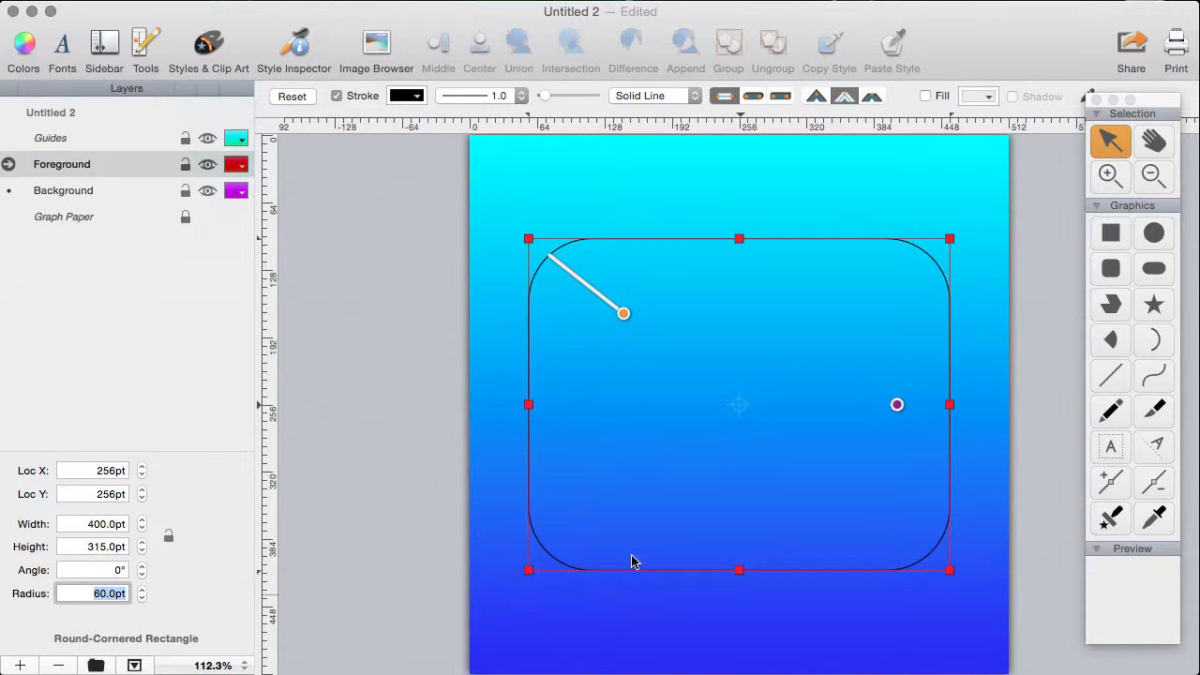
click(593, 172)
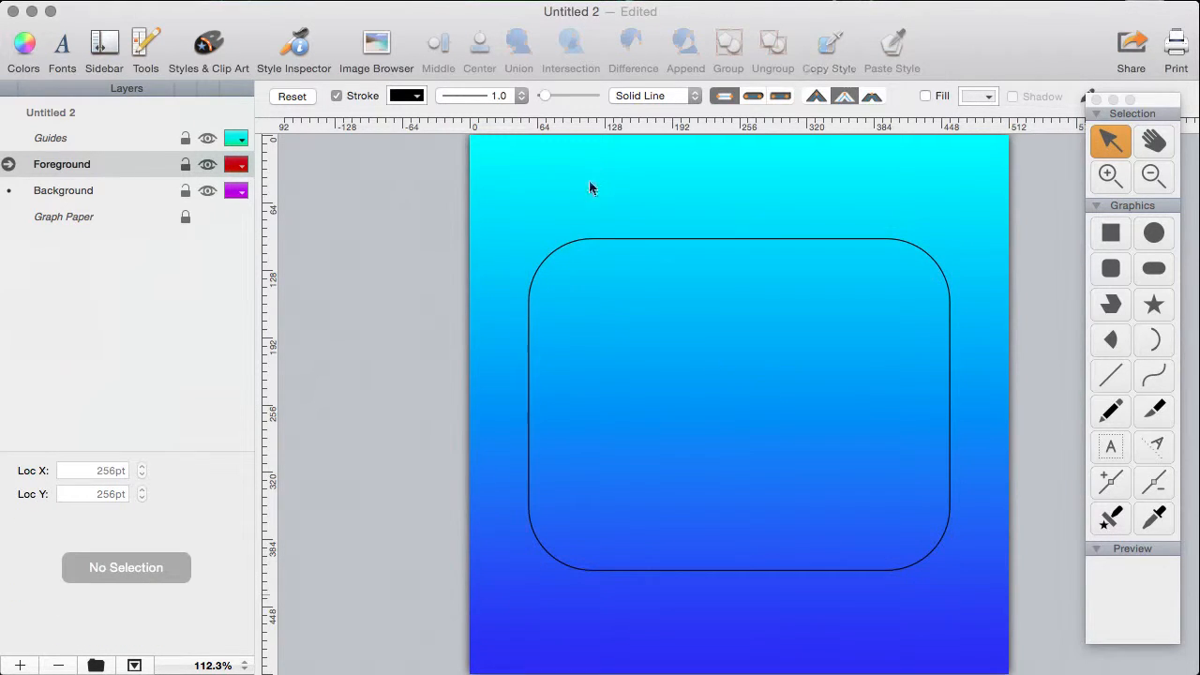
Recolour the rounded rectangle's stroke to white (FFFFFF) with the RGB sliders and close the color picker.
click(561, 246)
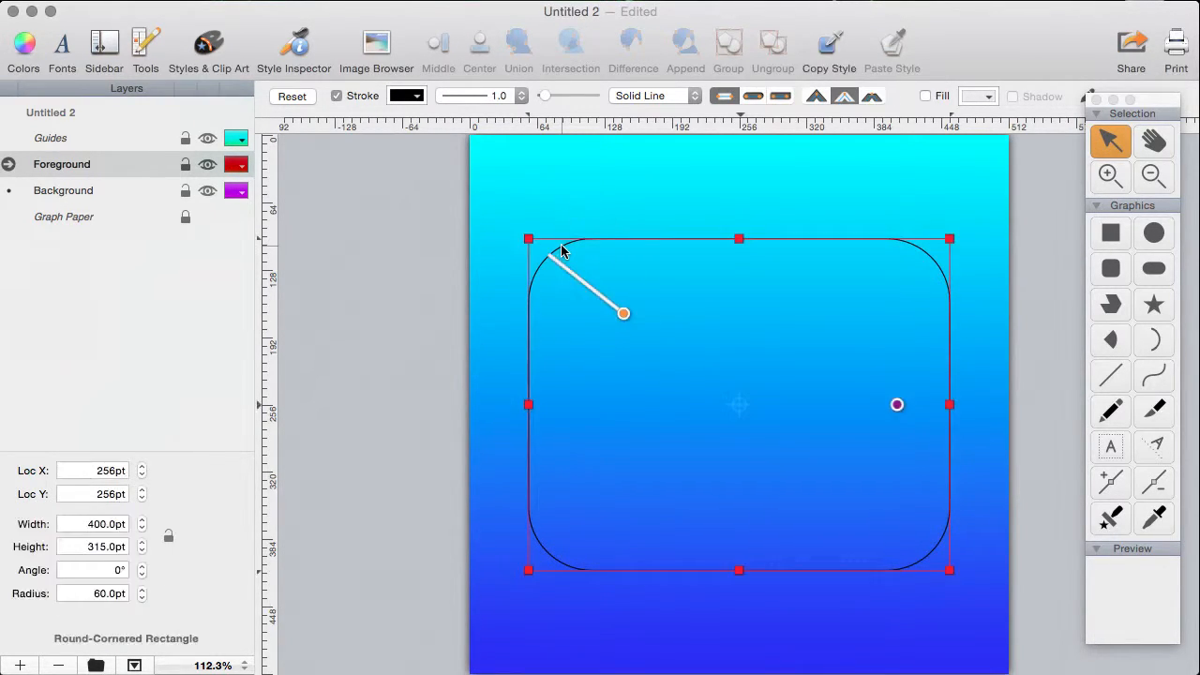
click(405, 95)
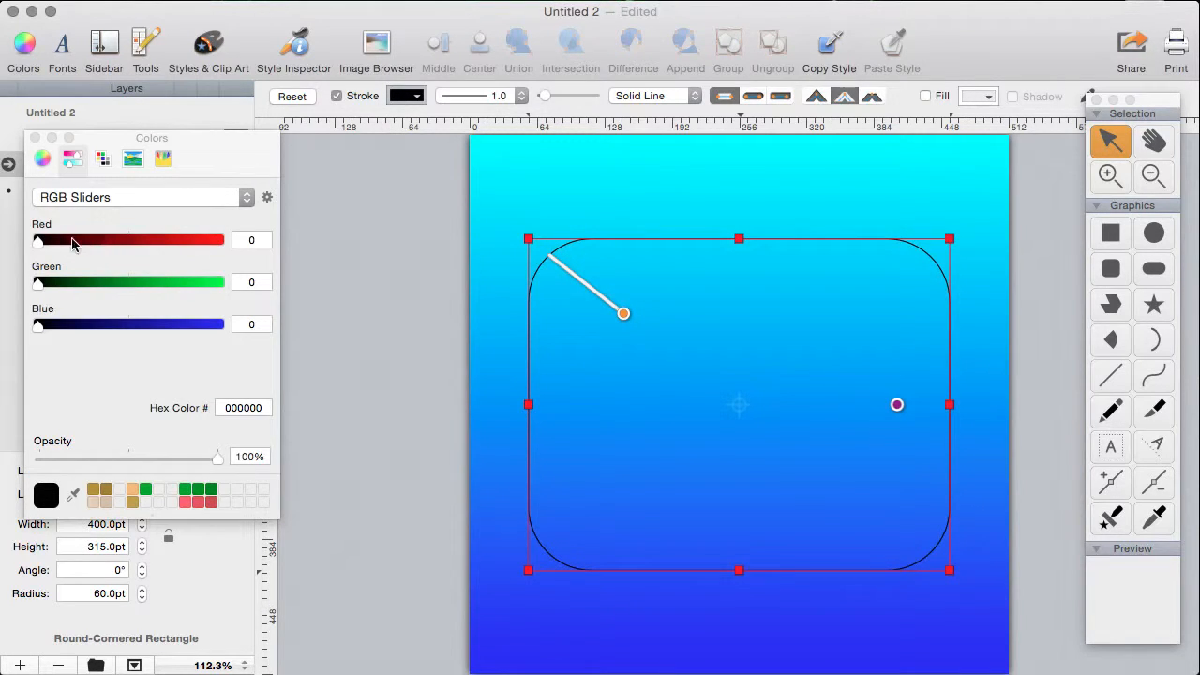
drag(42, 241, 315, 260)
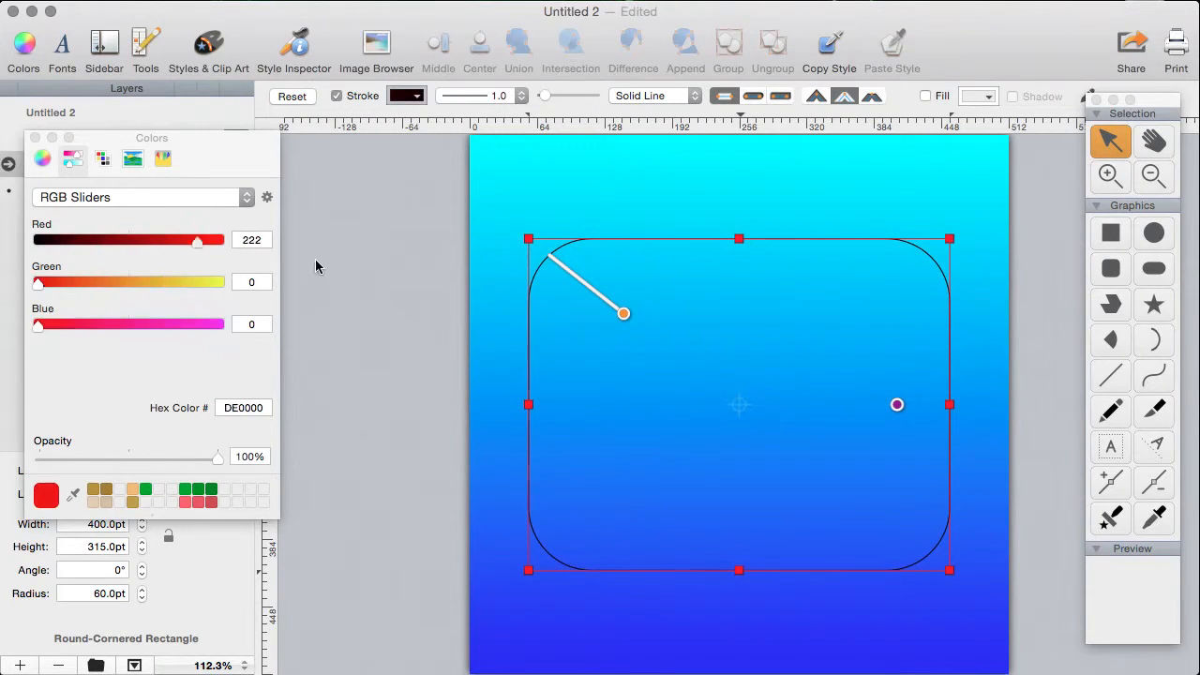
click(226, 279)
drag(214, 327, 231, 338)
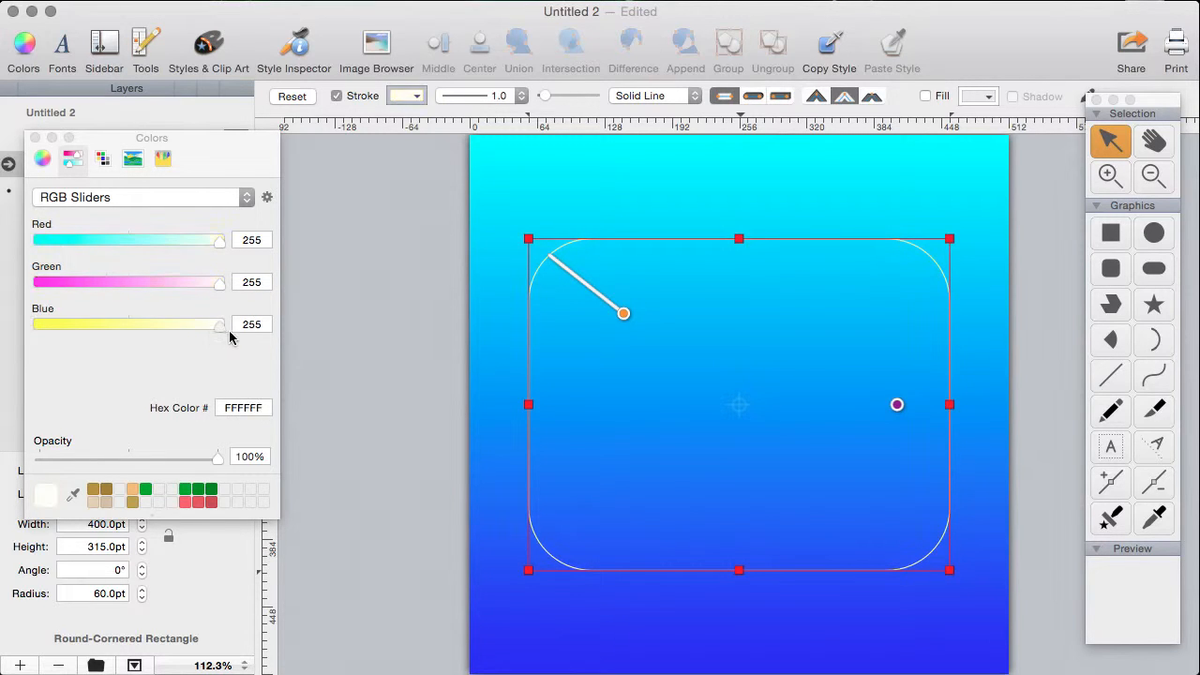
click(35, 138)
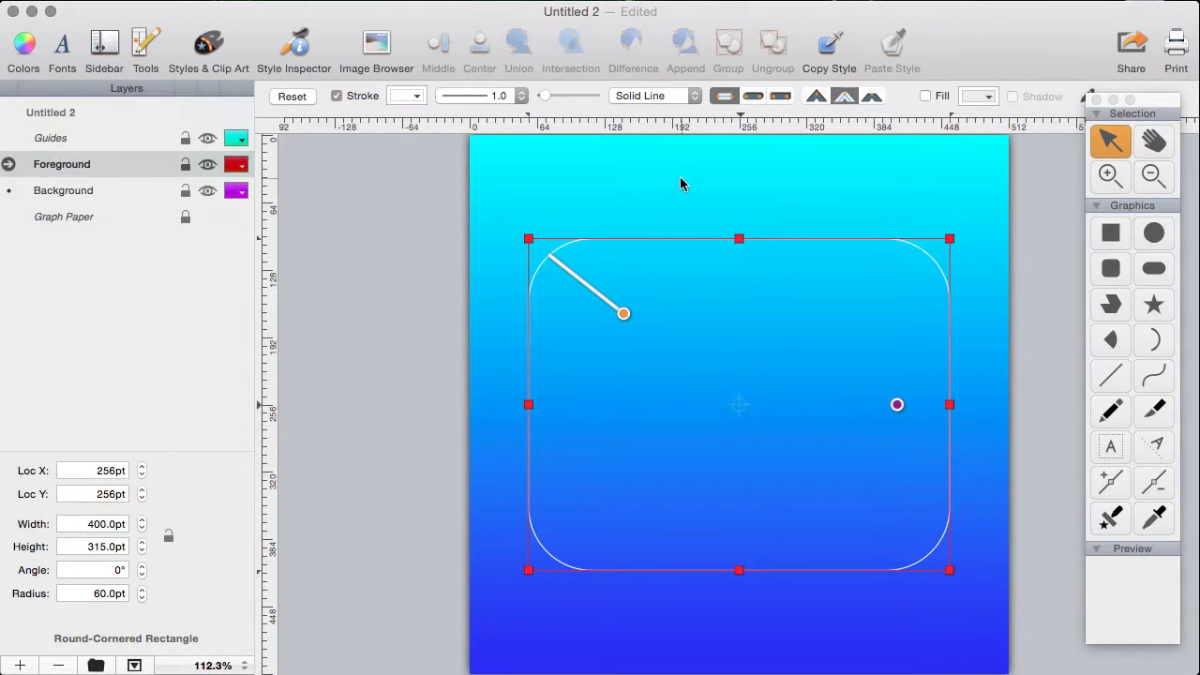
Try a 15 pt stroke width on the rounded rectangle, and set a custom stroke width of 45 pt.
click(499, 96)
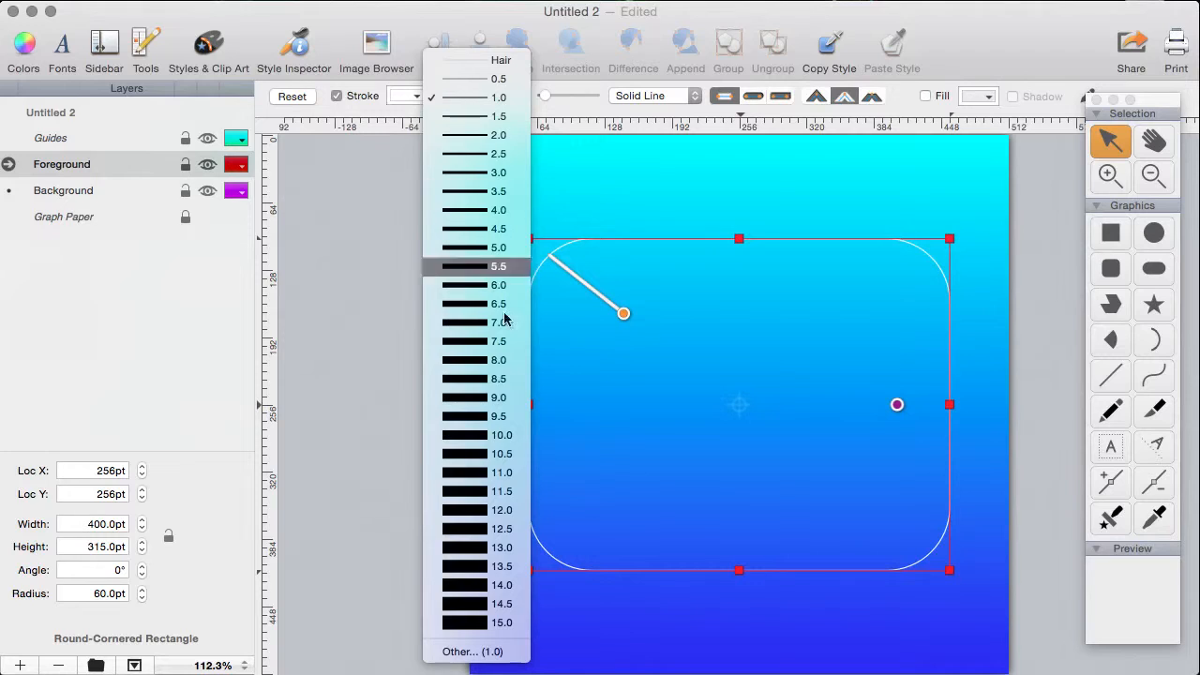
click(469, 622)
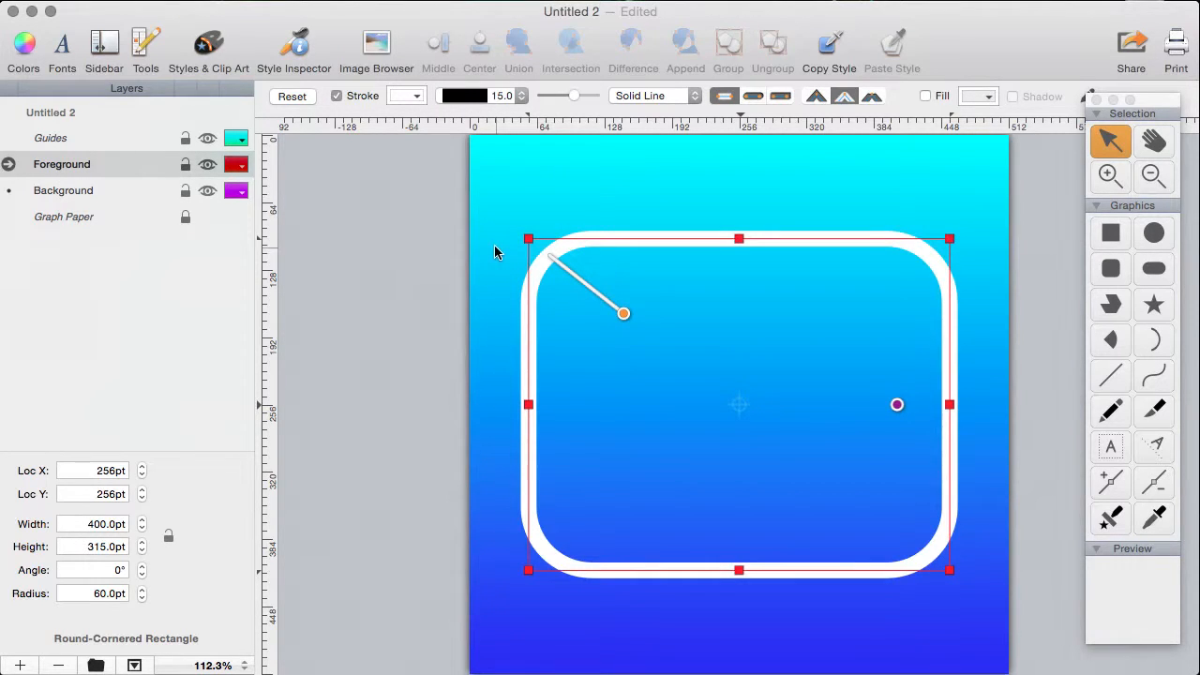
click(511, 98)
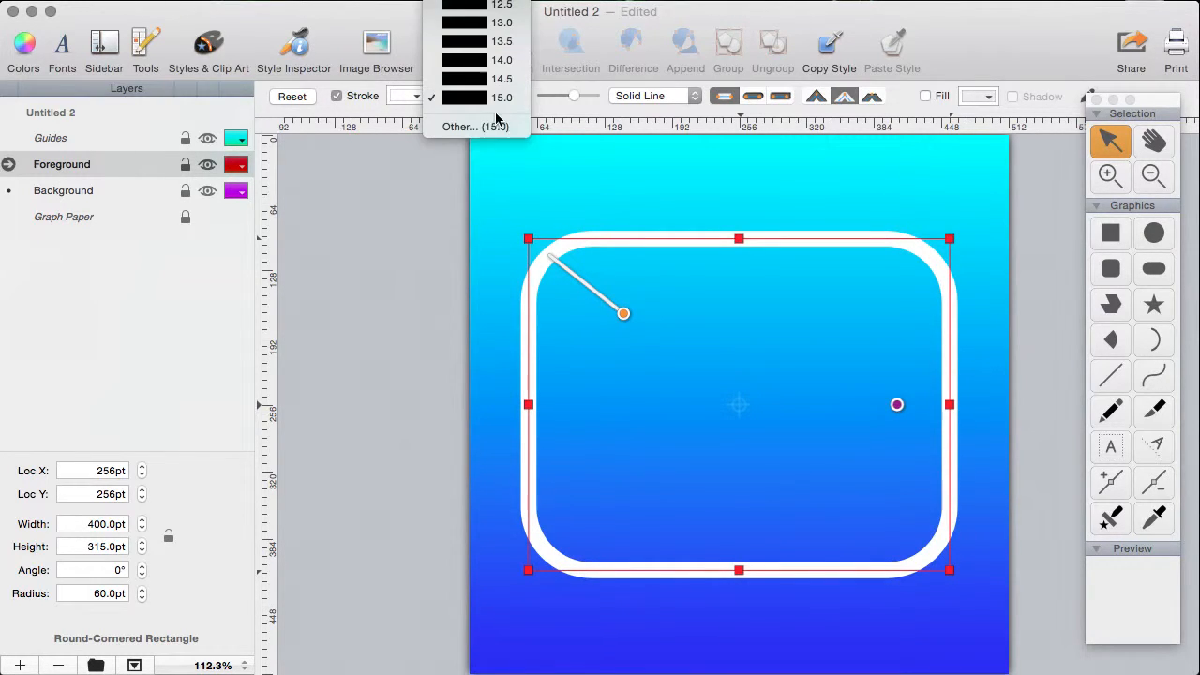
click(489, 126)
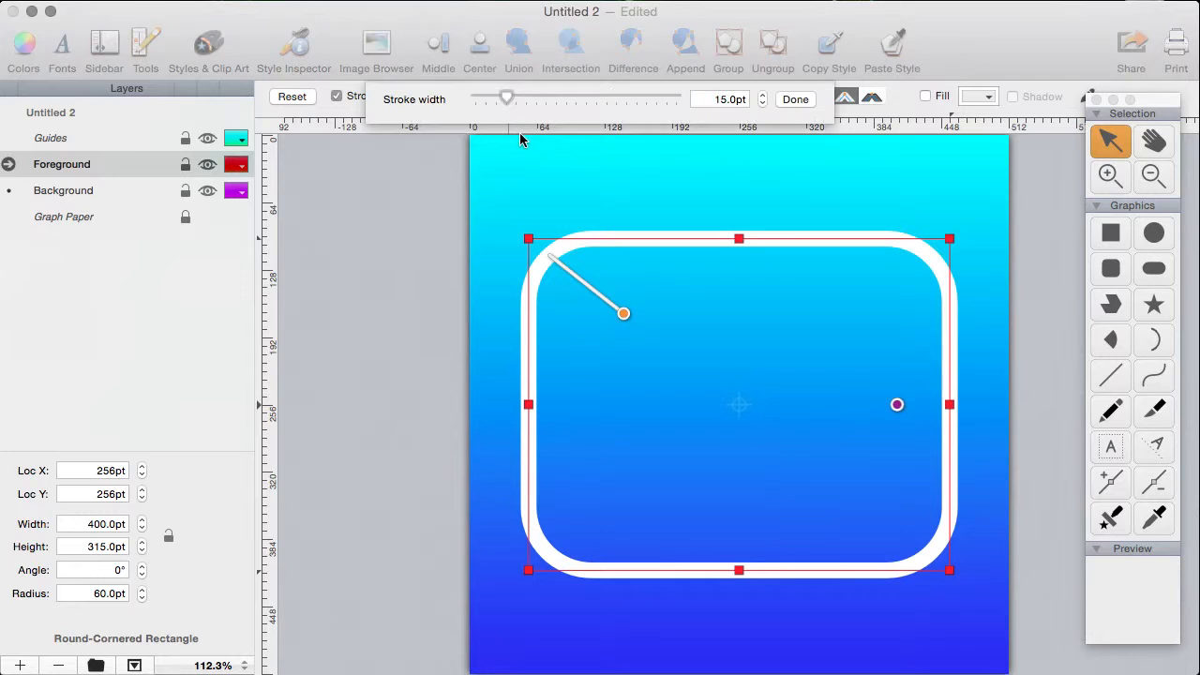
click(734, 101)
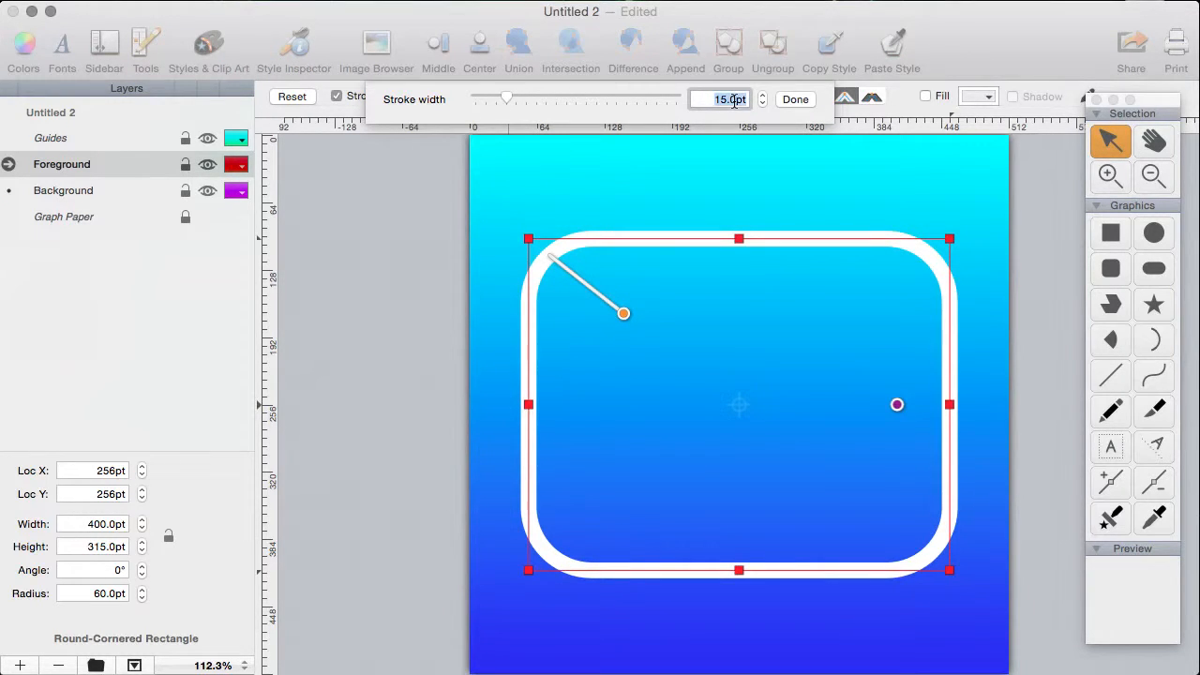
text(45)
key(Return)
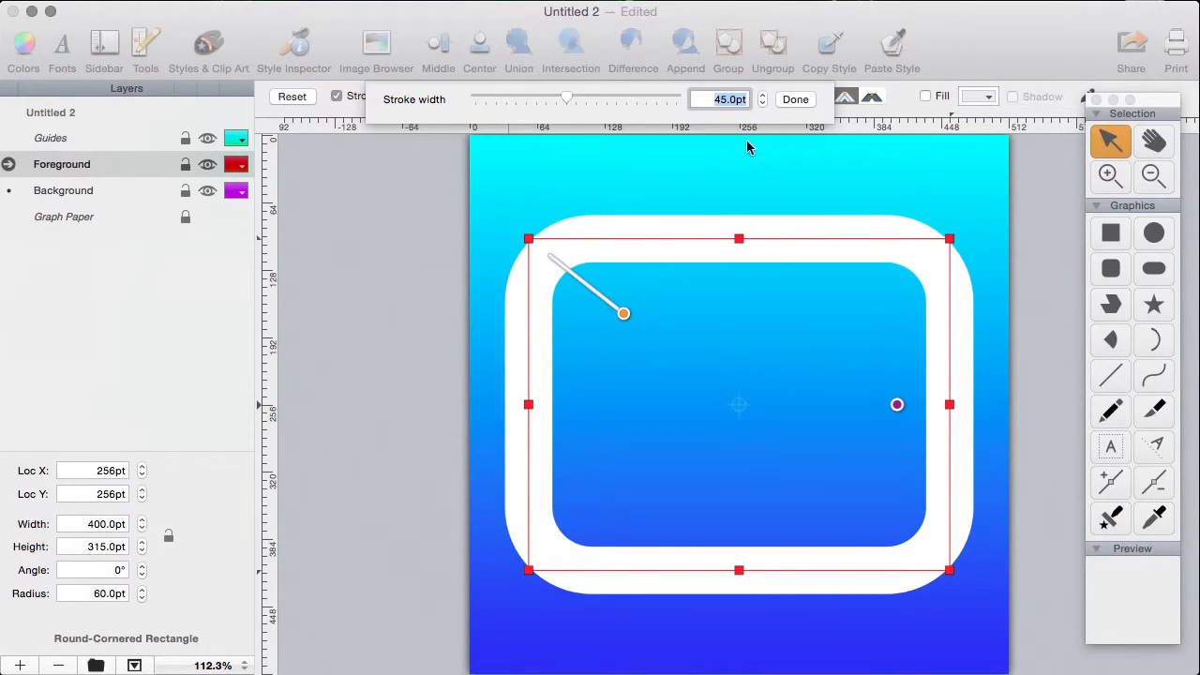
click(795, 99)
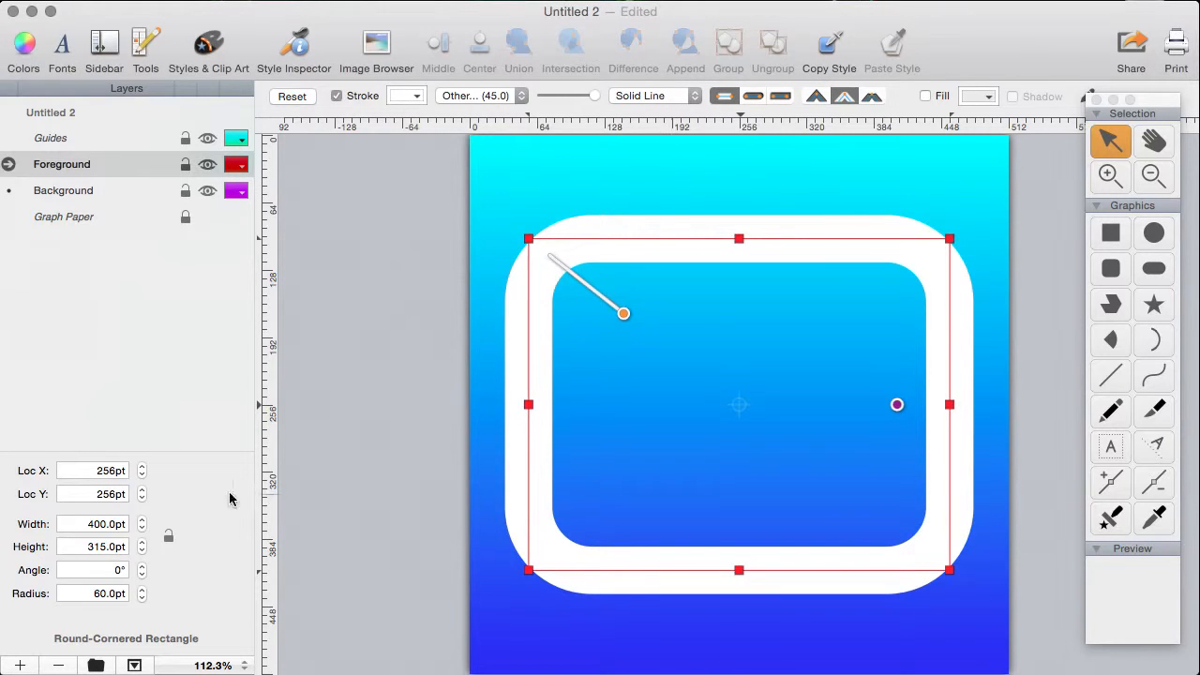
Resize the rounded rectangle to a height of 300 pt and a width of 350 pt, and deselect it.
click(93, 544)
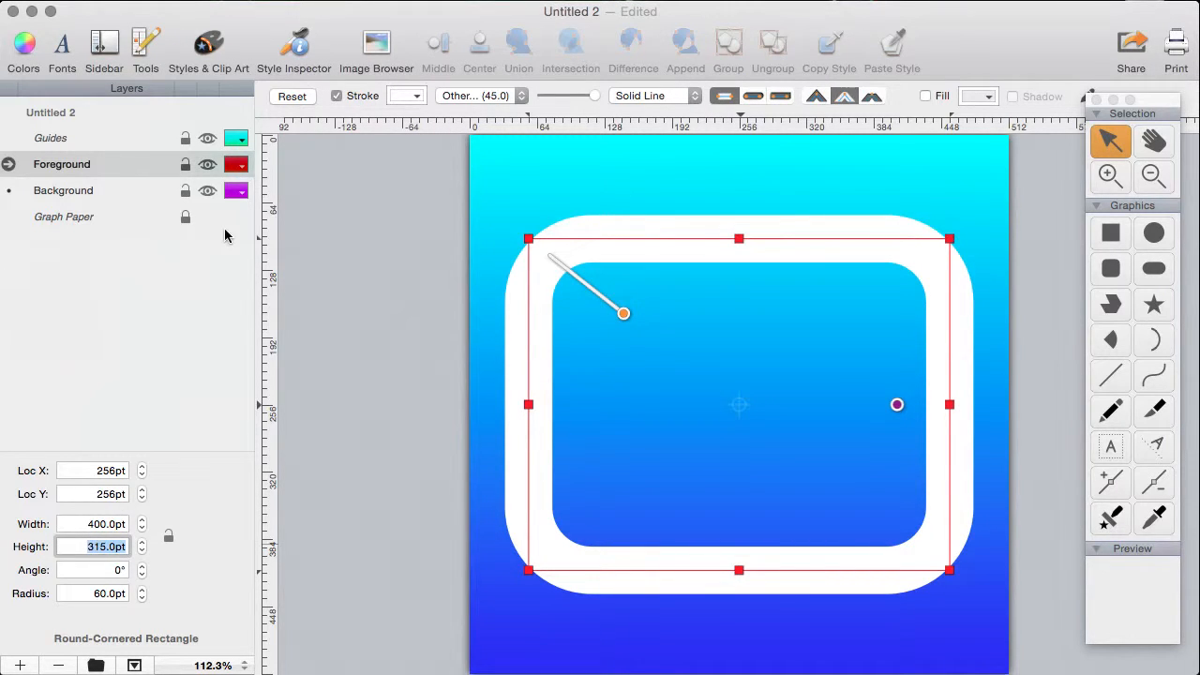
text(300)
key(Return)
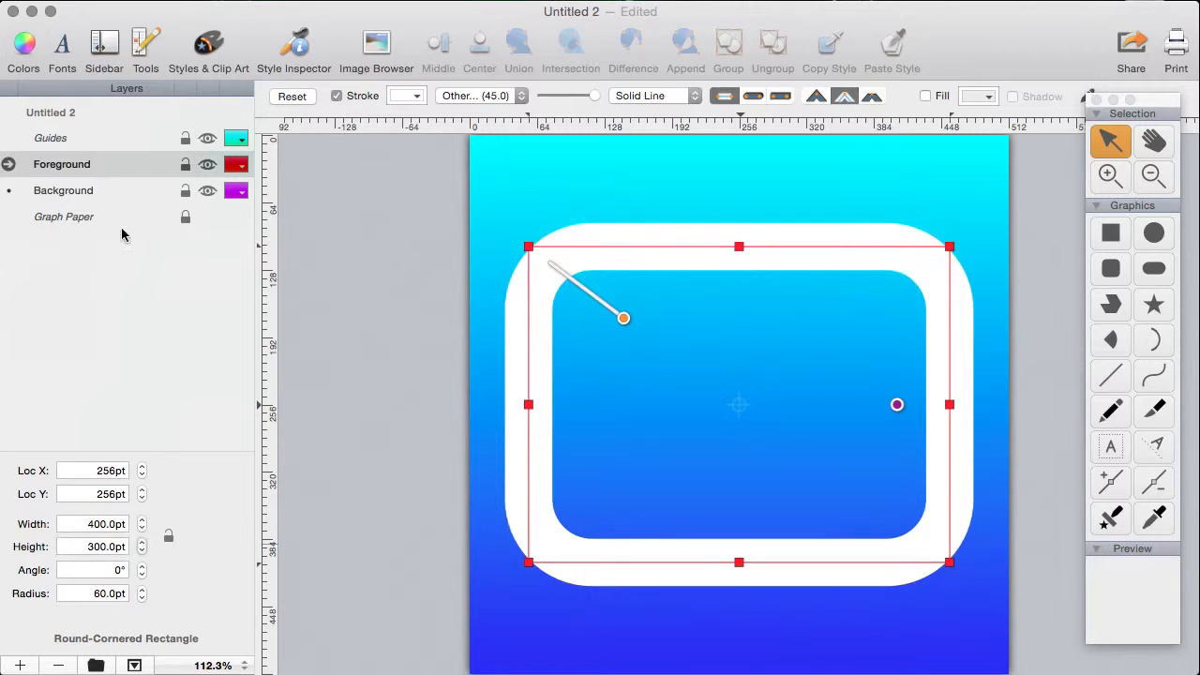
click(102, 522)
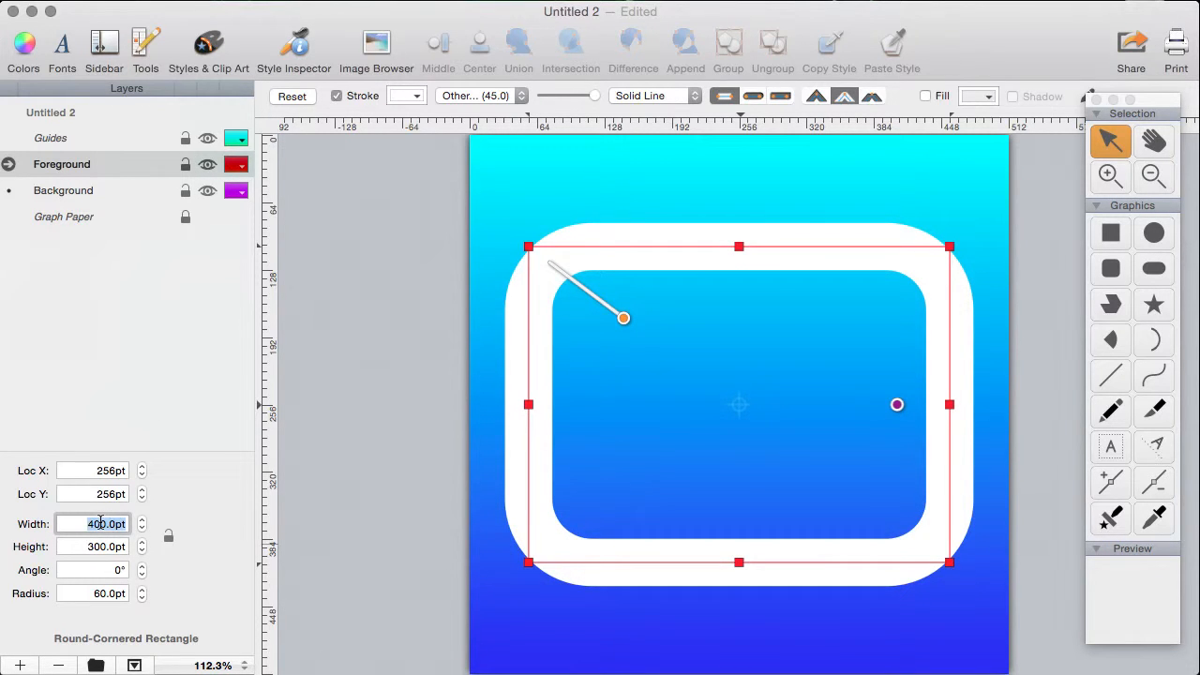
text(350)
key(Return)
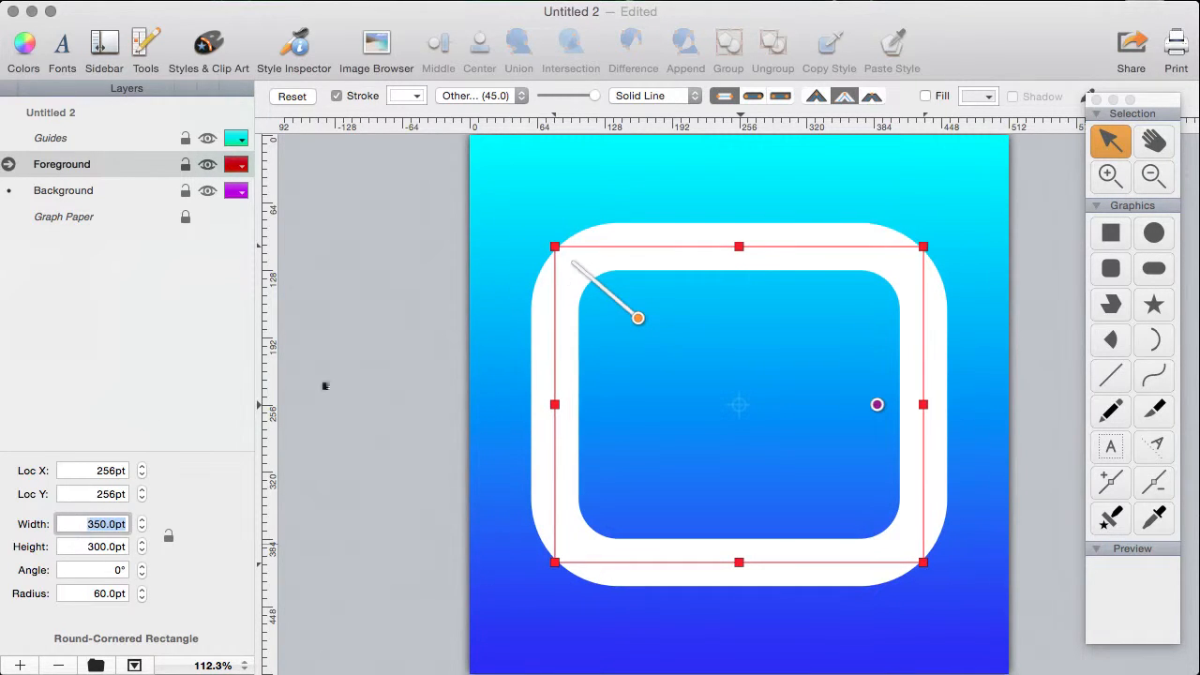
click(495, 321)
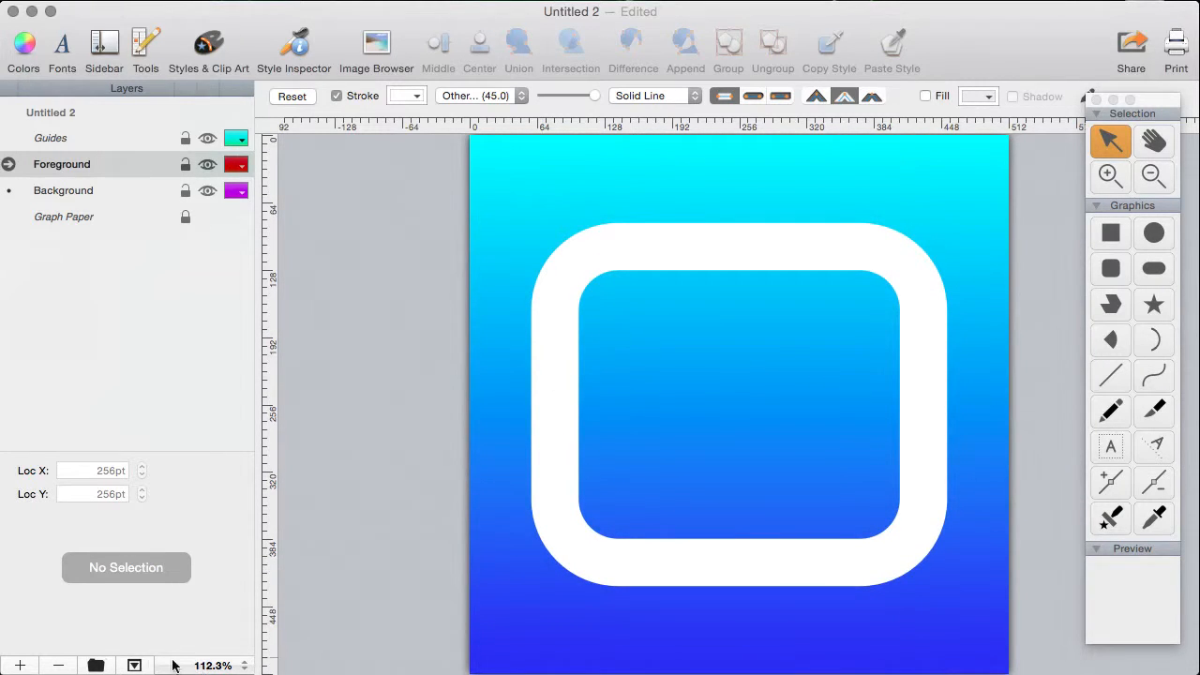
Set the drawing's zoom level to 100% to view the whole icon.
click(203, 667)
click(267, 534)
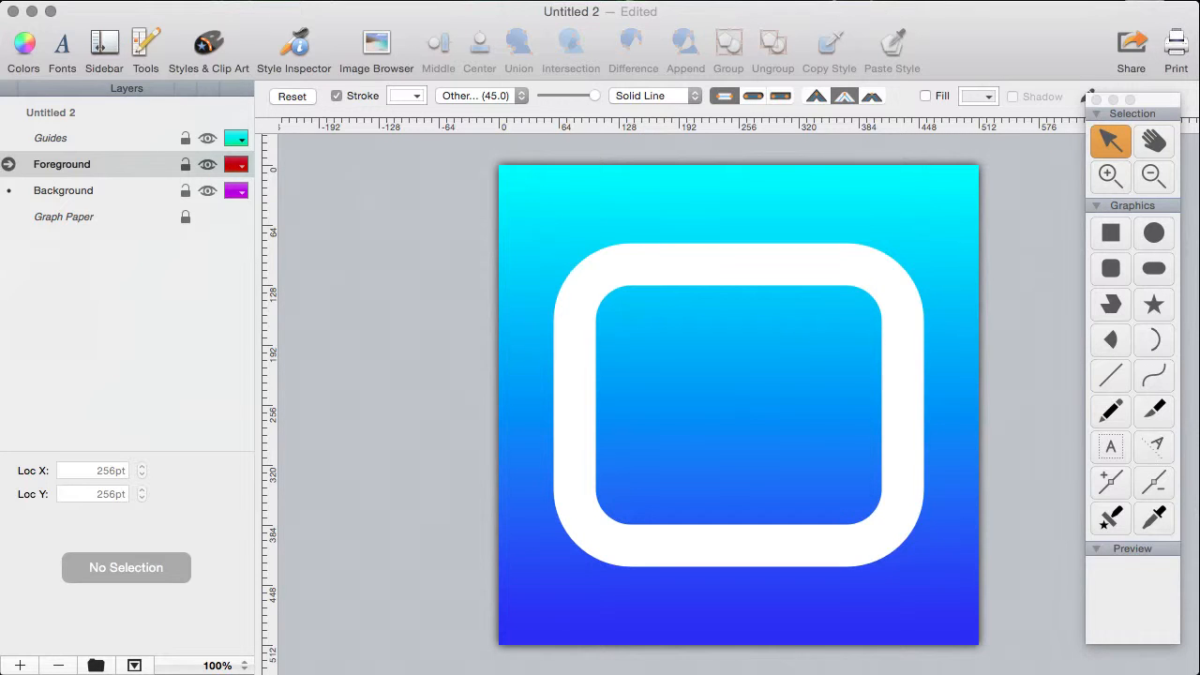
click(134, 0)
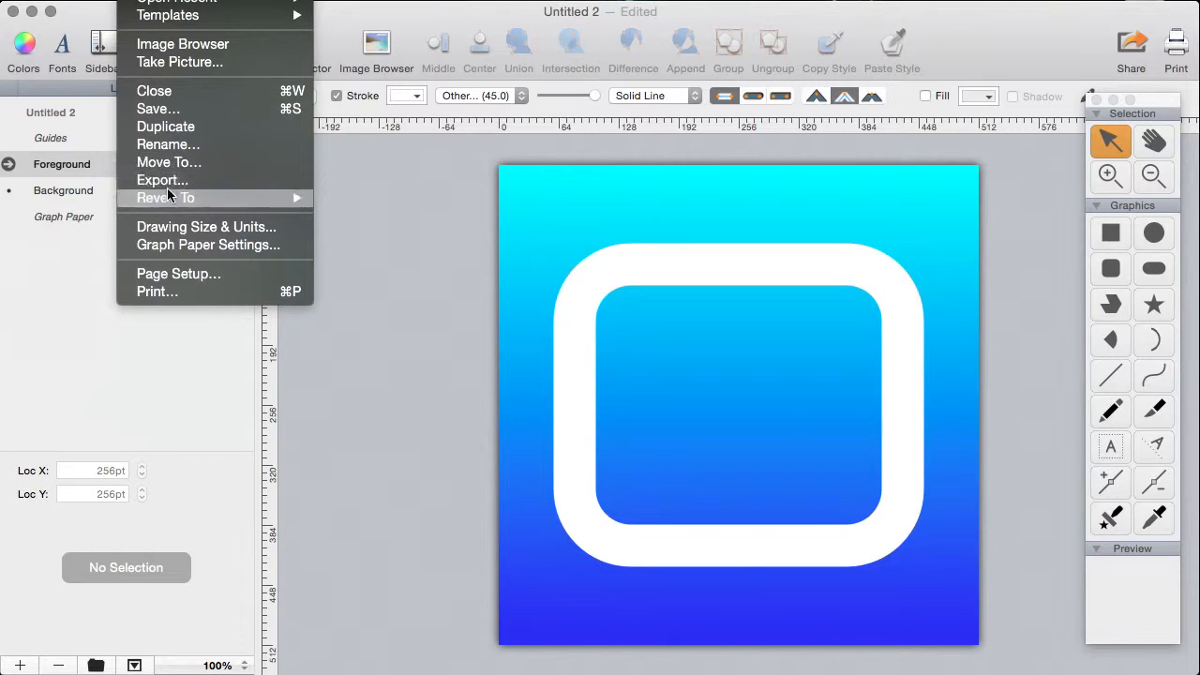
click(464, 204)
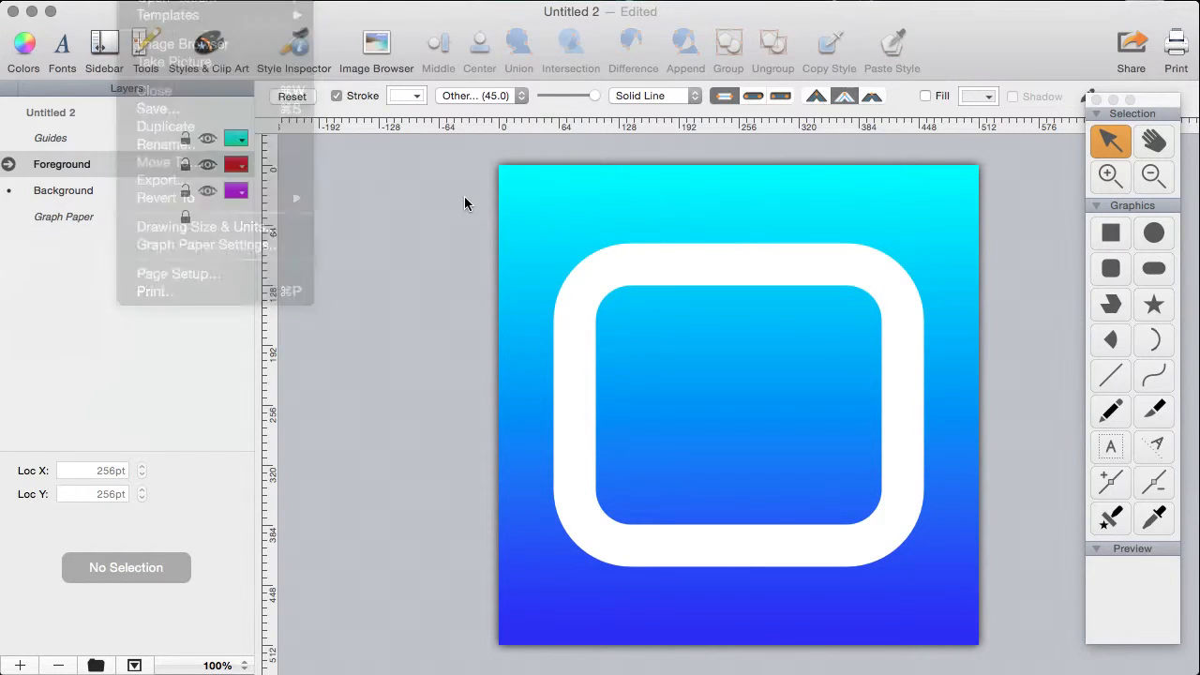